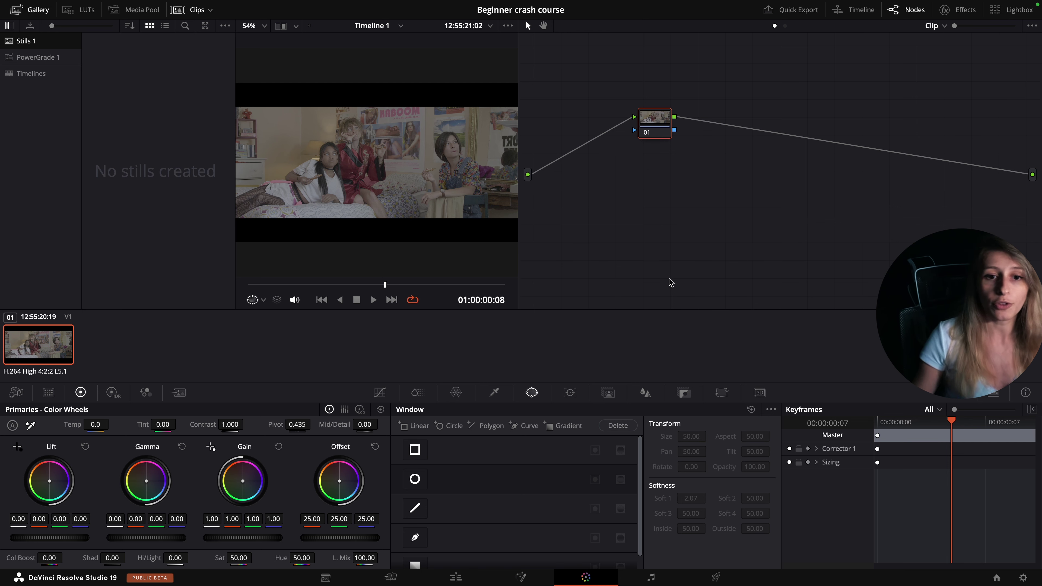
Set the project's color science to DaVinci YRGB Color Managed in the color management settings and save the settings.
left_click(747, 335)
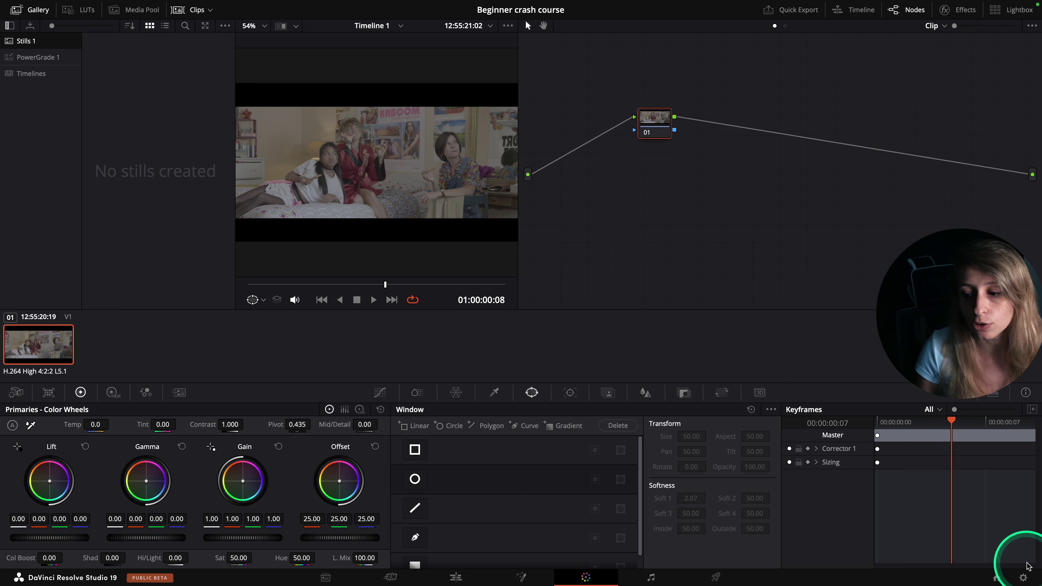
left_click(1023, 577)
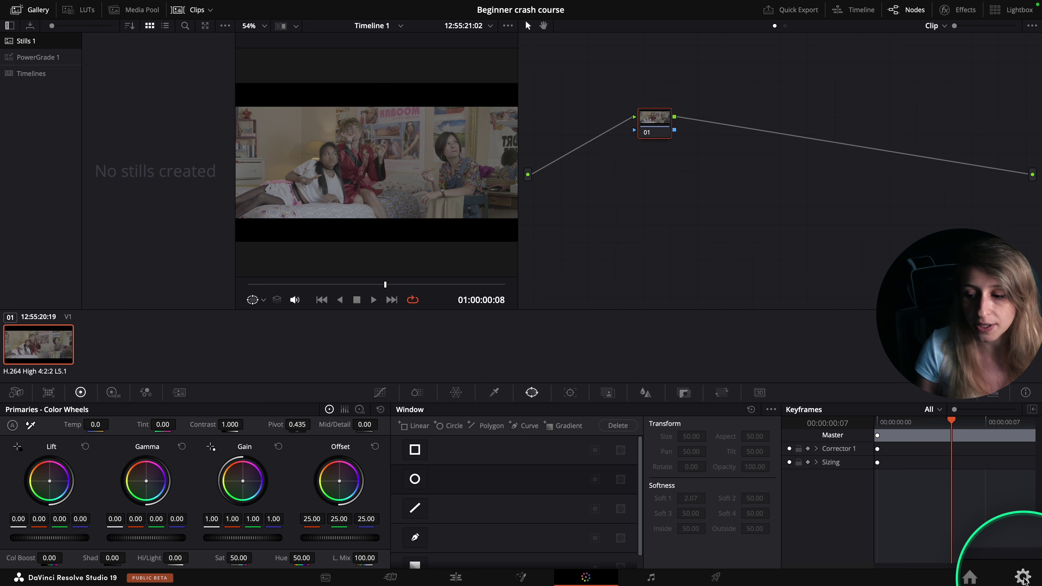
left_click(732, 335)
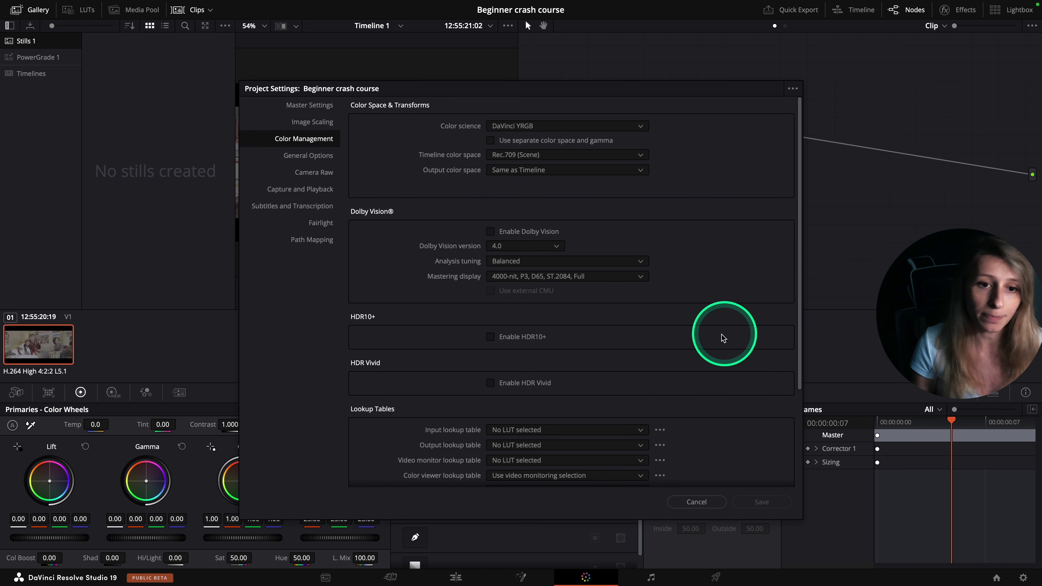
left_click(307, 107)
left_click(302, 142)
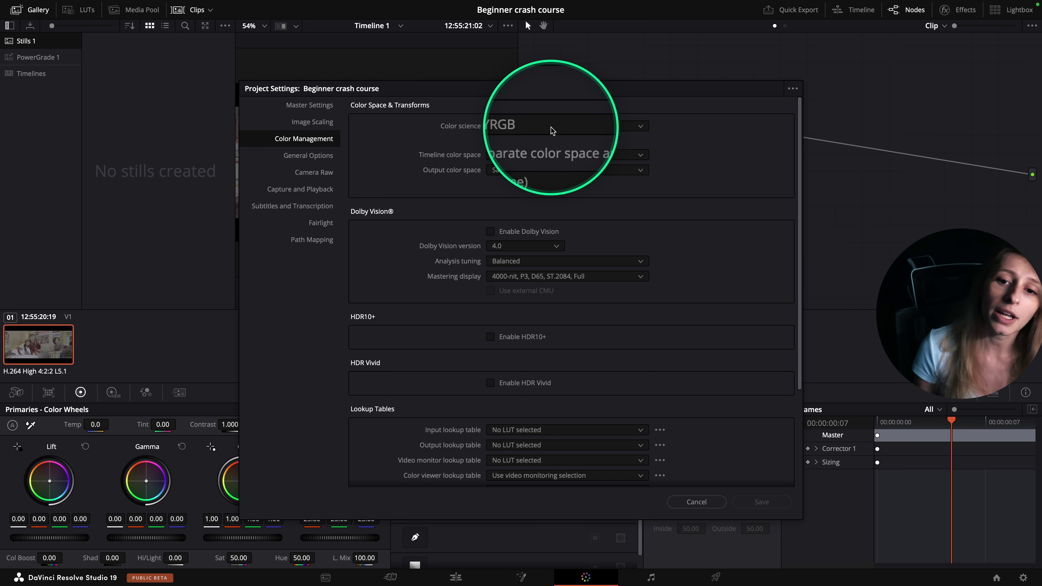
left_click(512, 129)
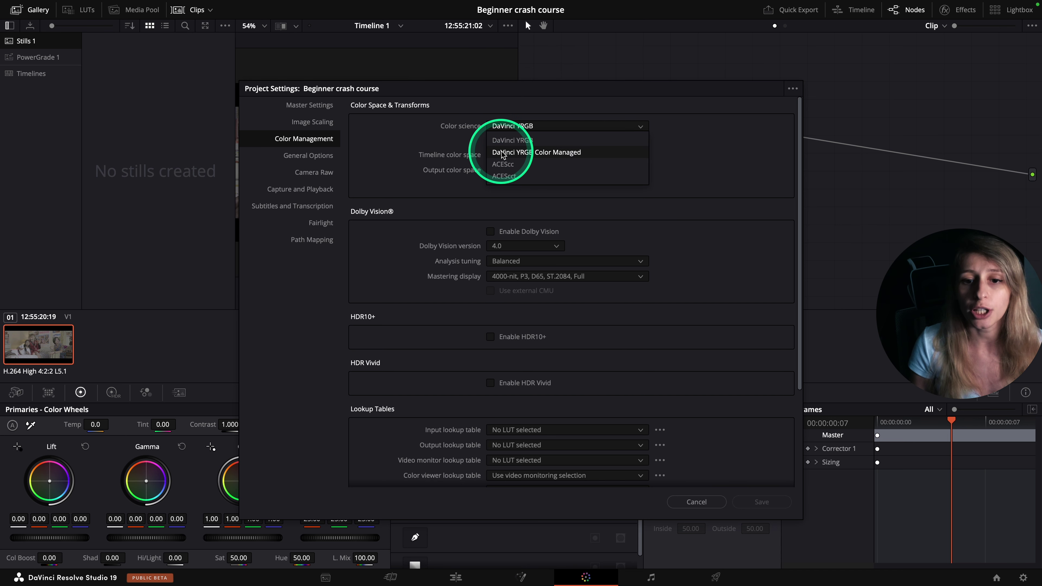
left_click(535, 153)
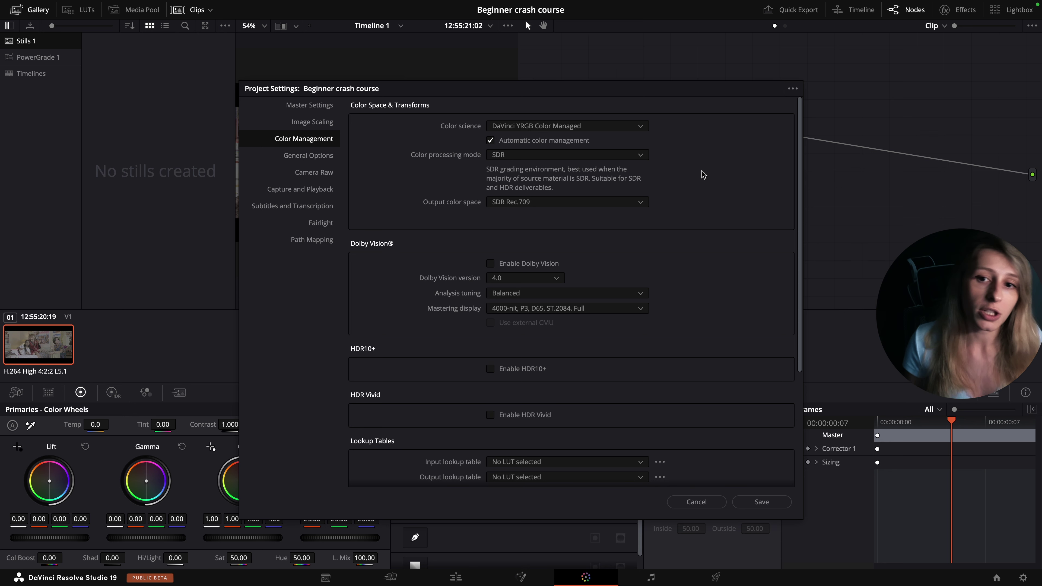
left_click_drag(603, 98, 805, 41)
left_click(961, 444)
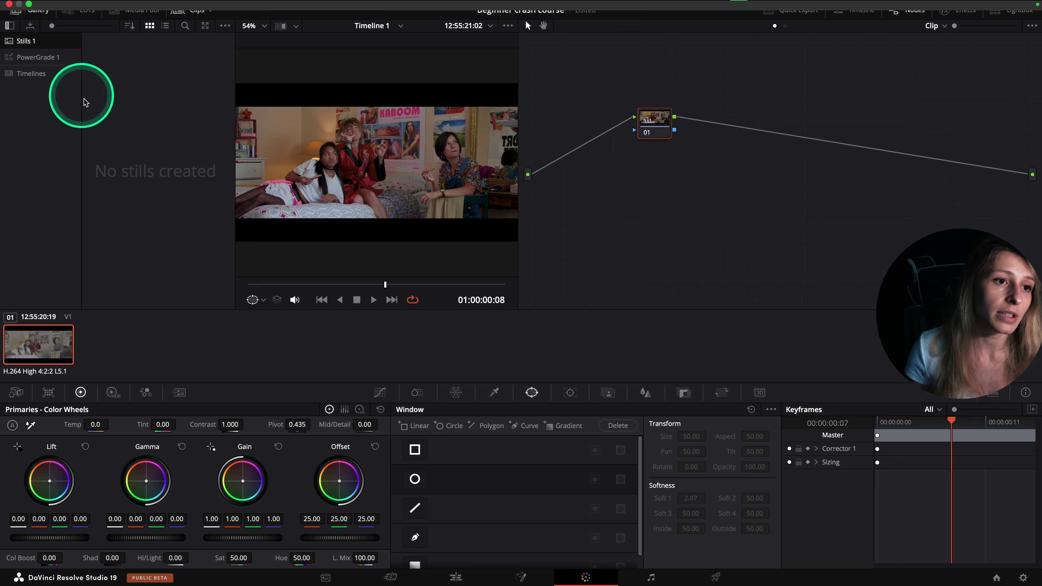
Hide the stills gallery and look through the input color space options for the timeline clip.
left_click(37, 9)
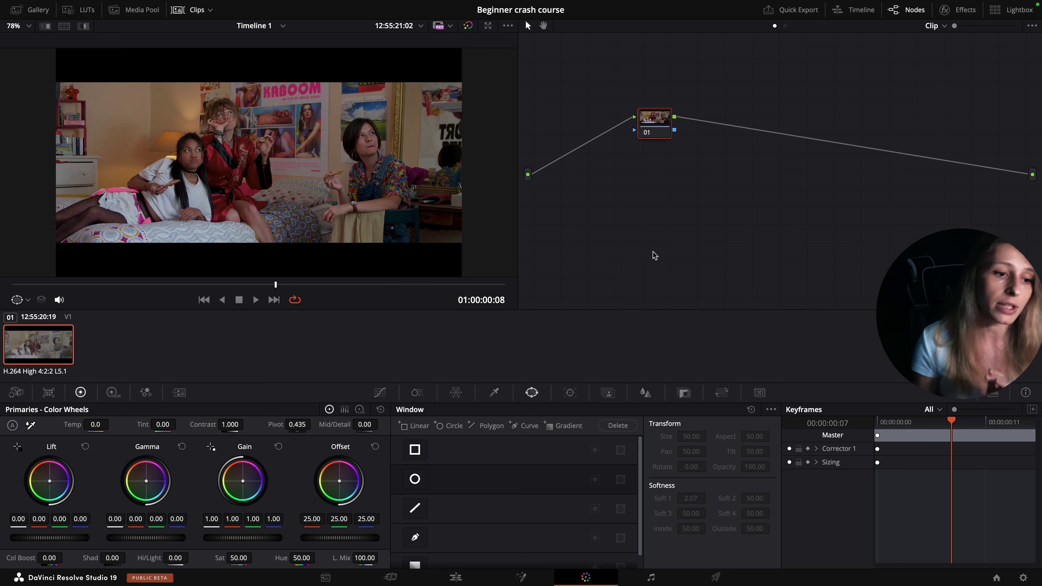
left_click(37, 347)
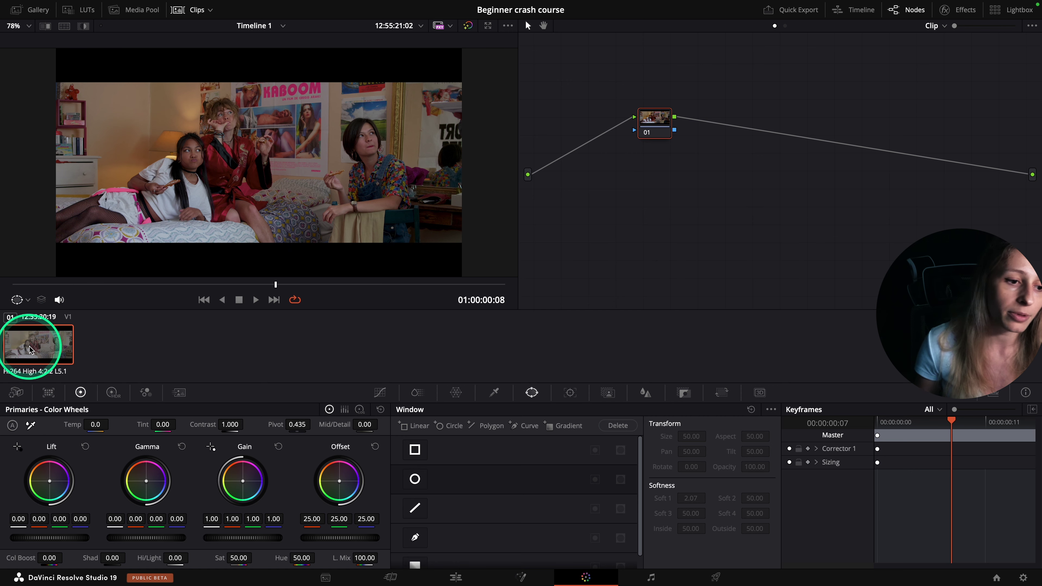
right_click(32, 347)
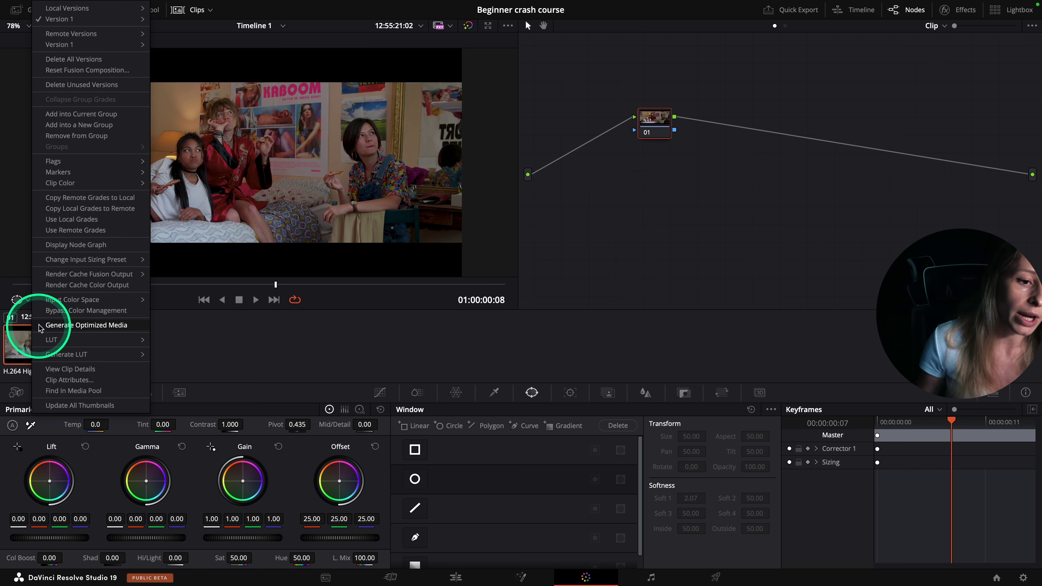
mouse_move(61, 301)
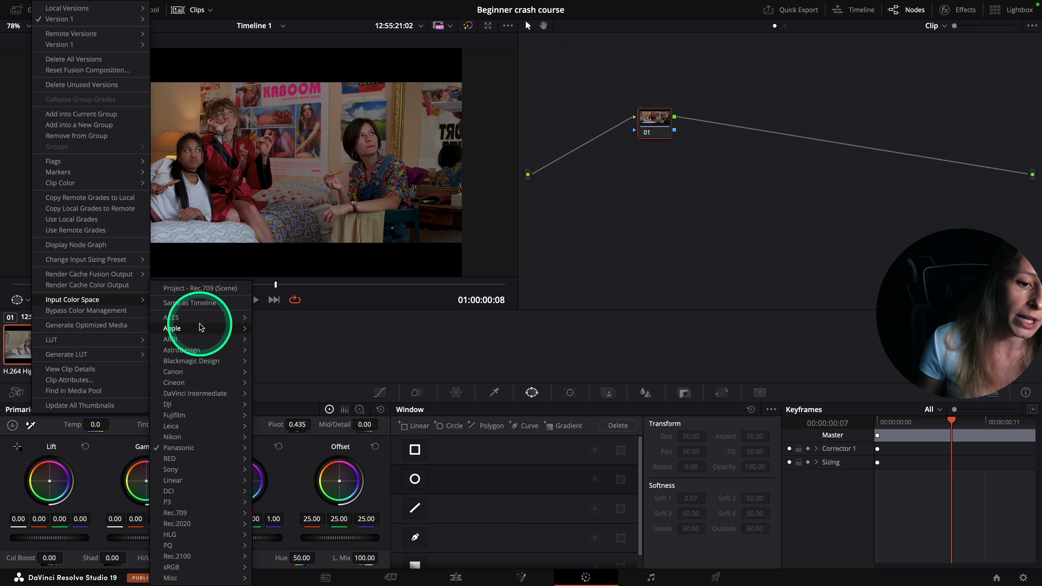
mouse_move(186, 354)
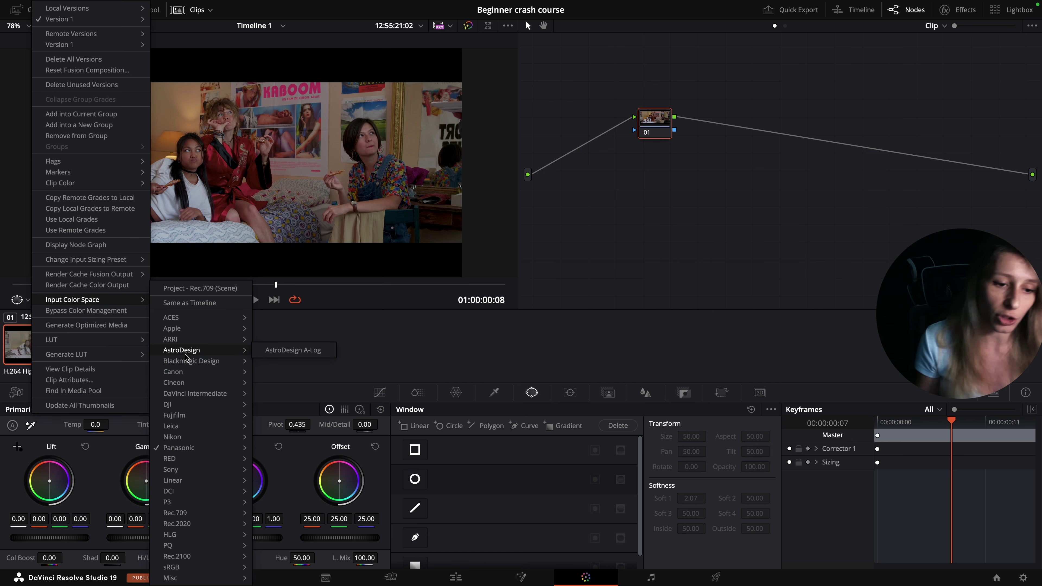
left_click(580, 308)
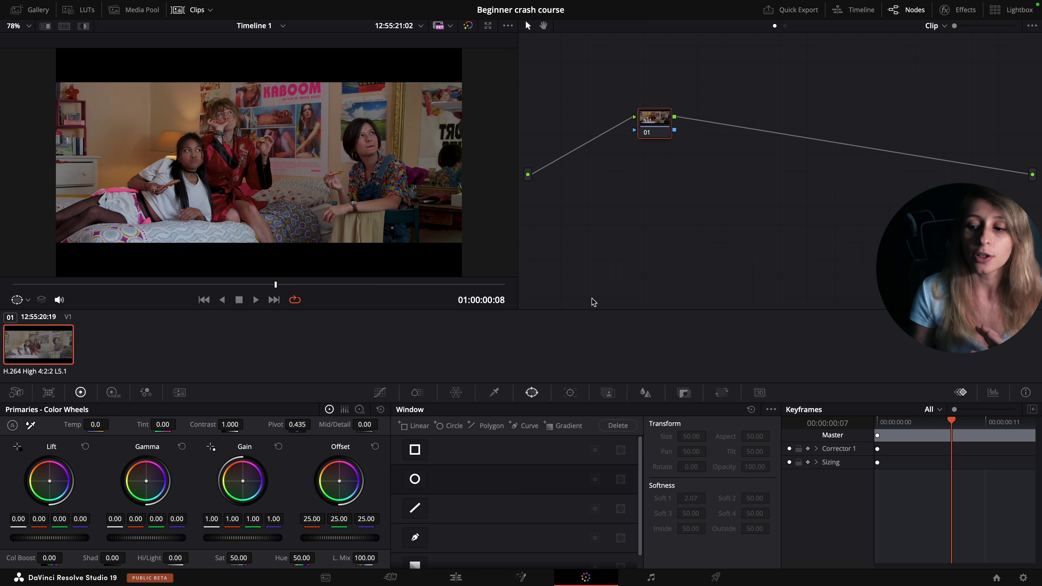
Show the video scopes in place of the keyframes and set them to Waveform.
left_click(993, 394)
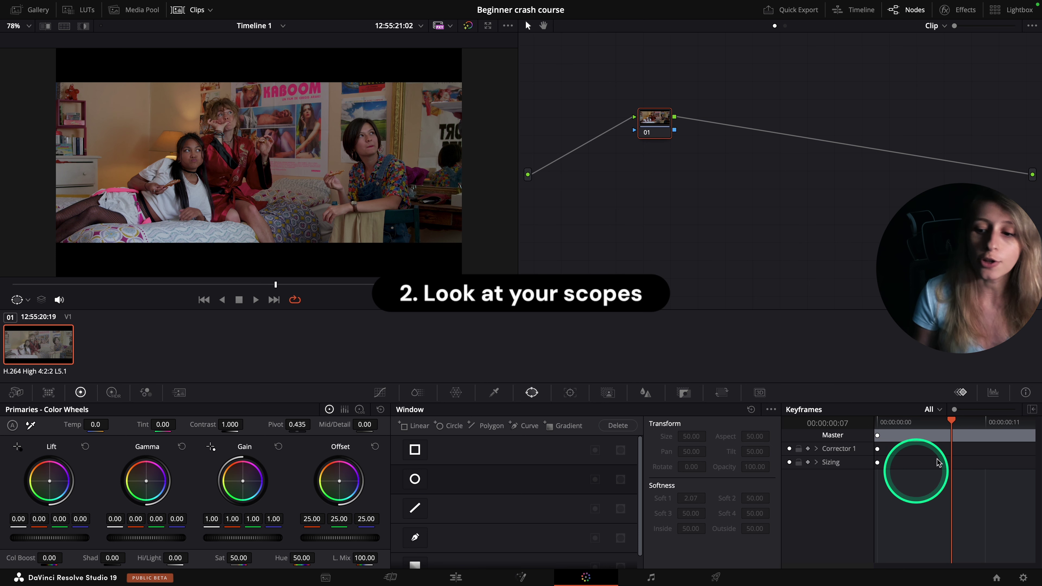
left_click(994, 393)
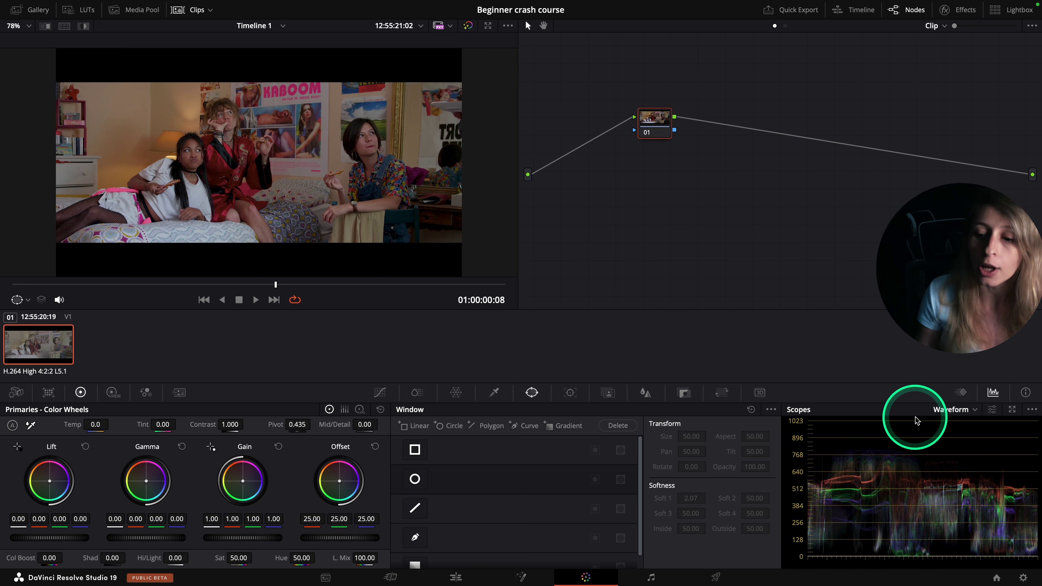
left_click(955, 411)
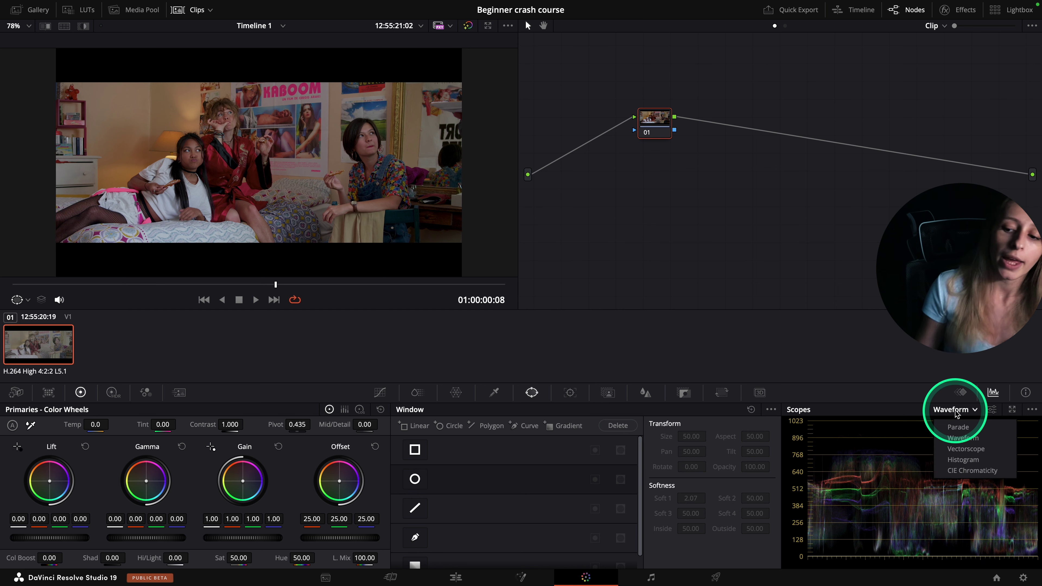
left_click(956, 438)
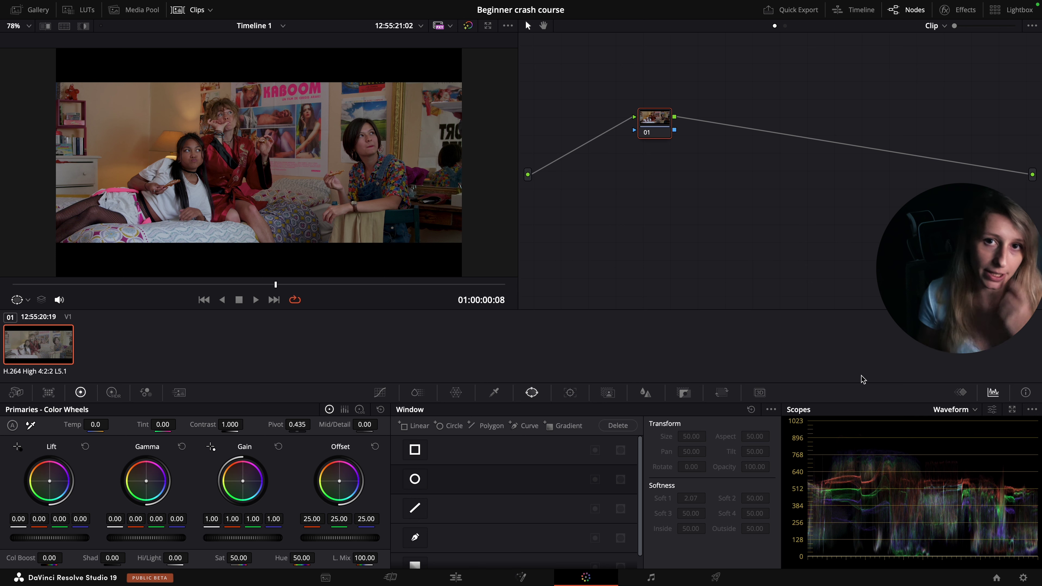
Undo the trial lift and gain adjustments on node 01.
left_click(659, 129)
key("ctrl+z")
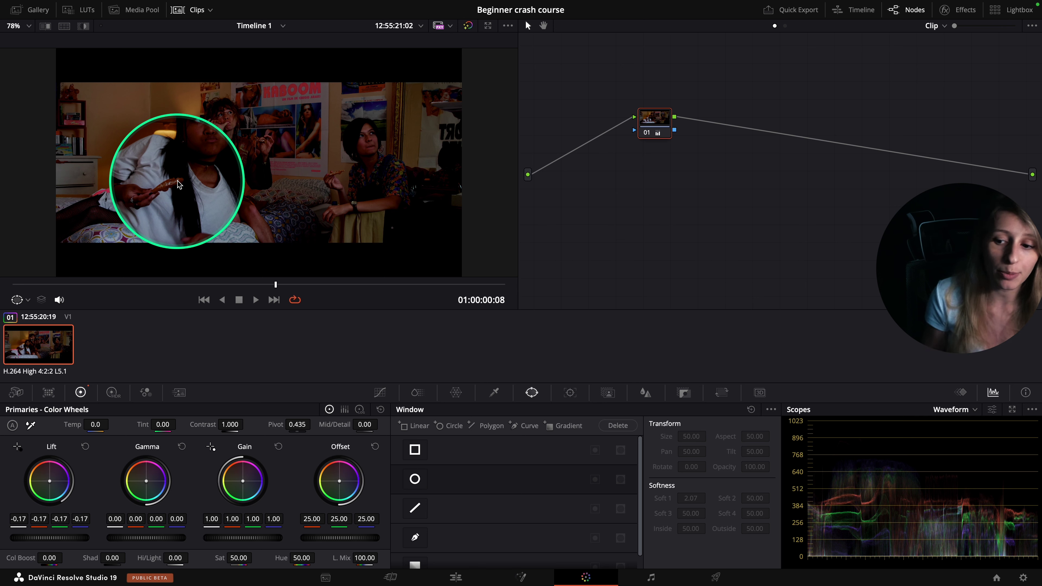
key("ctrl+shift+z")
key("ctrl+z")
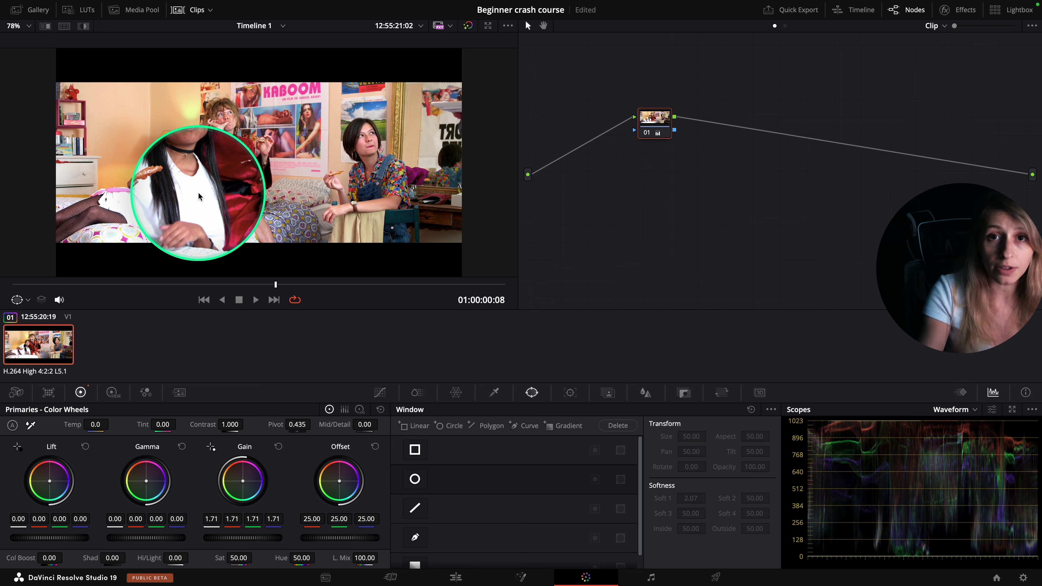
key("ctrl+z")
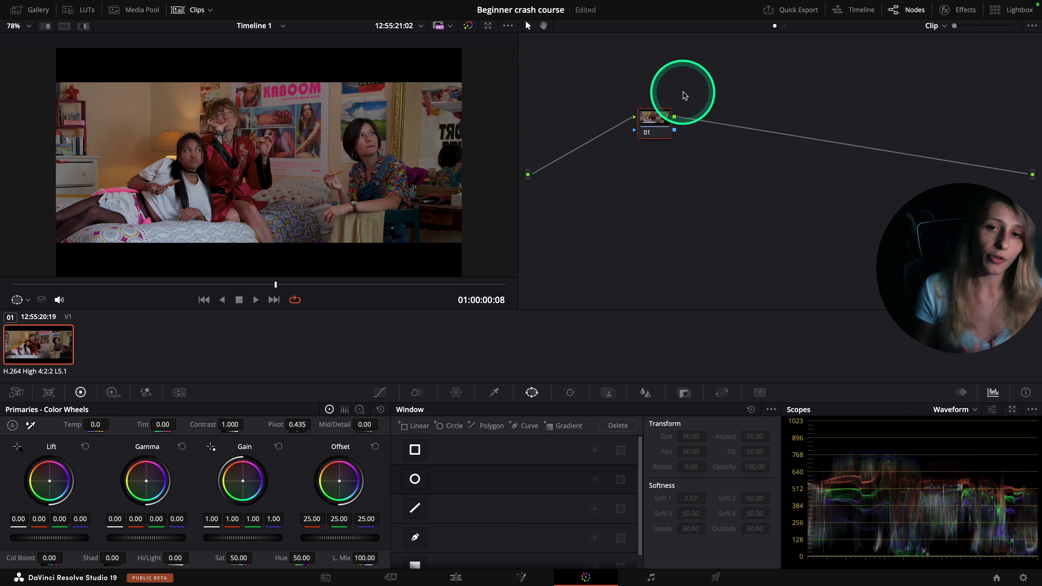
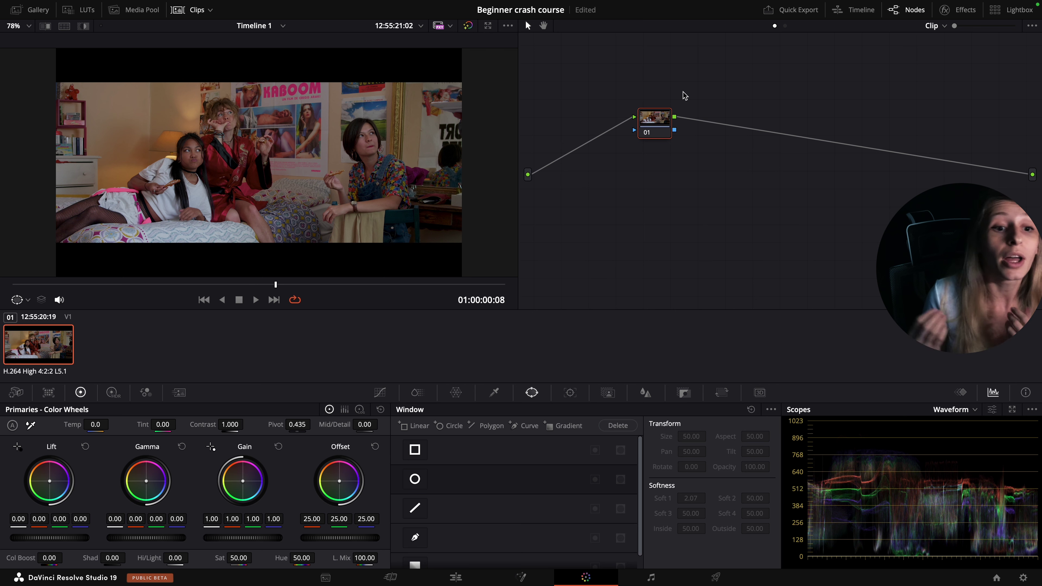
Add a parallel node to node 01 and spread the two nodes apart in front of the mixer.
key("ctrl+s")
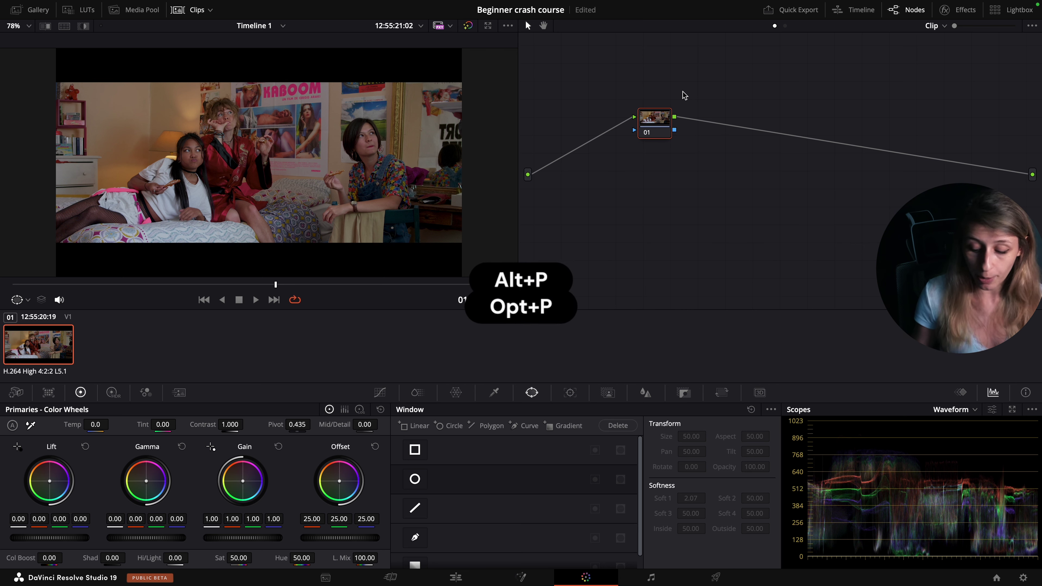
key("alt+p")
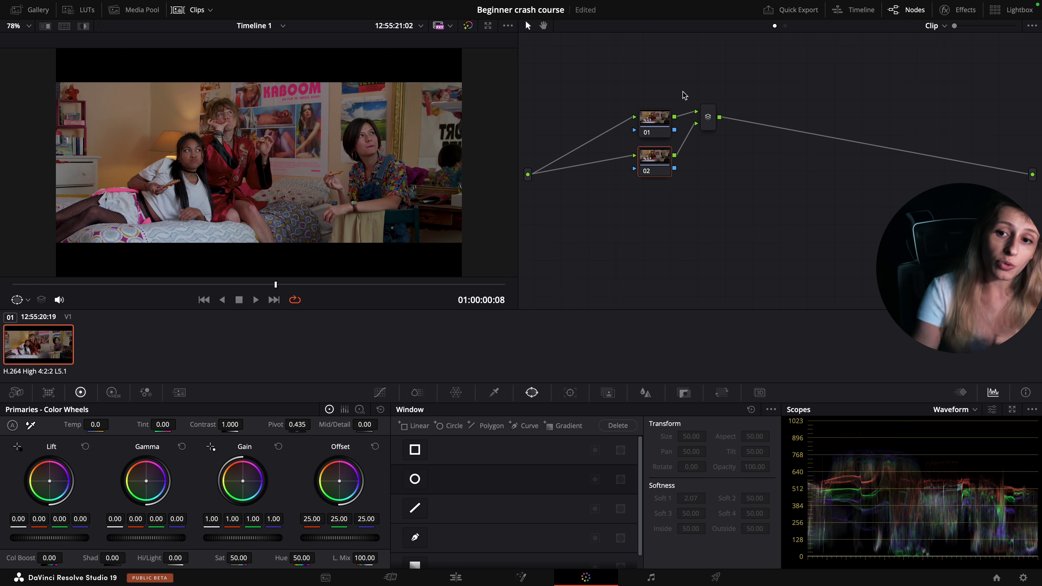
left_click_drag(657, 124, 627, 102)
left_click_drag(657, 165, 653, 212)
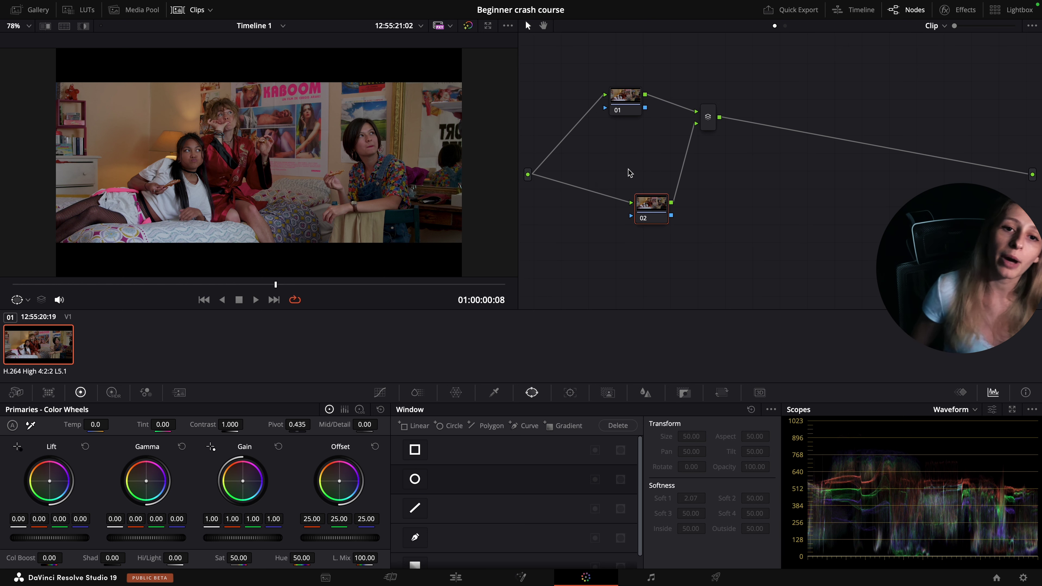
left_click_drag(626, 99, 590, 105)
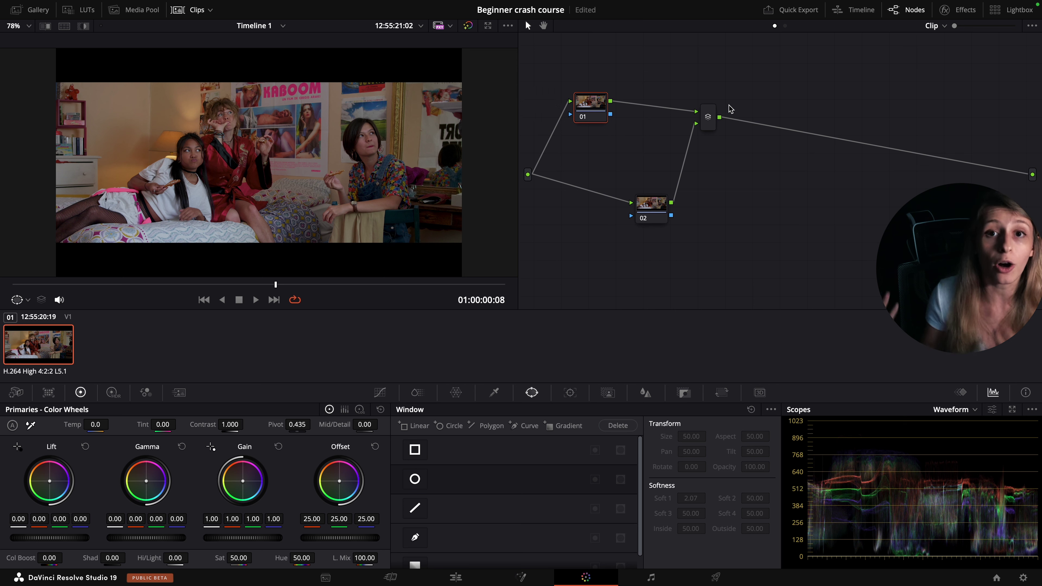
left_click_drag(653, 213, 625, 213)
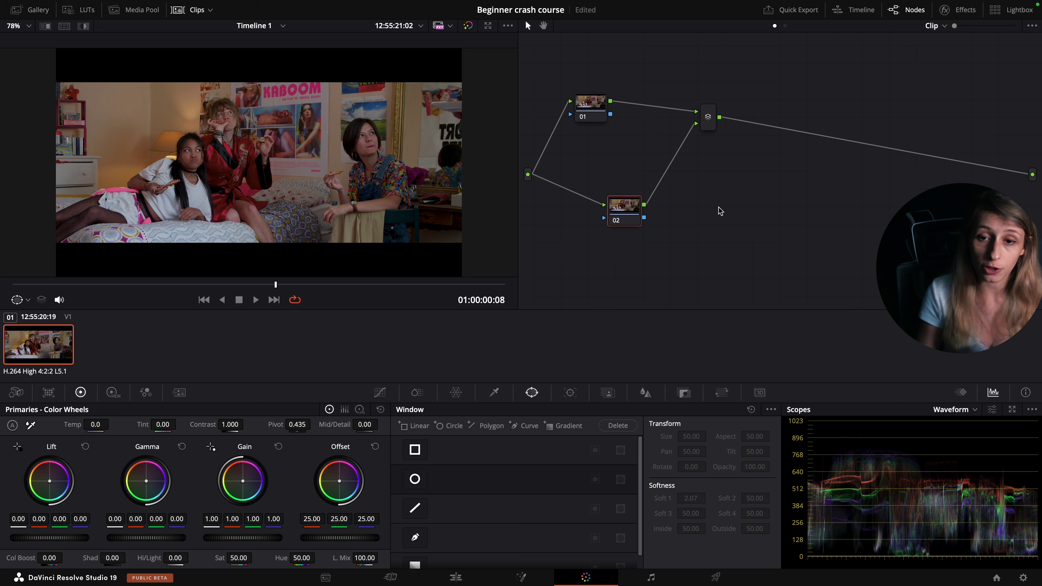
mouse_move(578, 109)
left_mouse_down()
mouse_move(624, 108)
mouse_move(564, 119)
left_mouse_up()
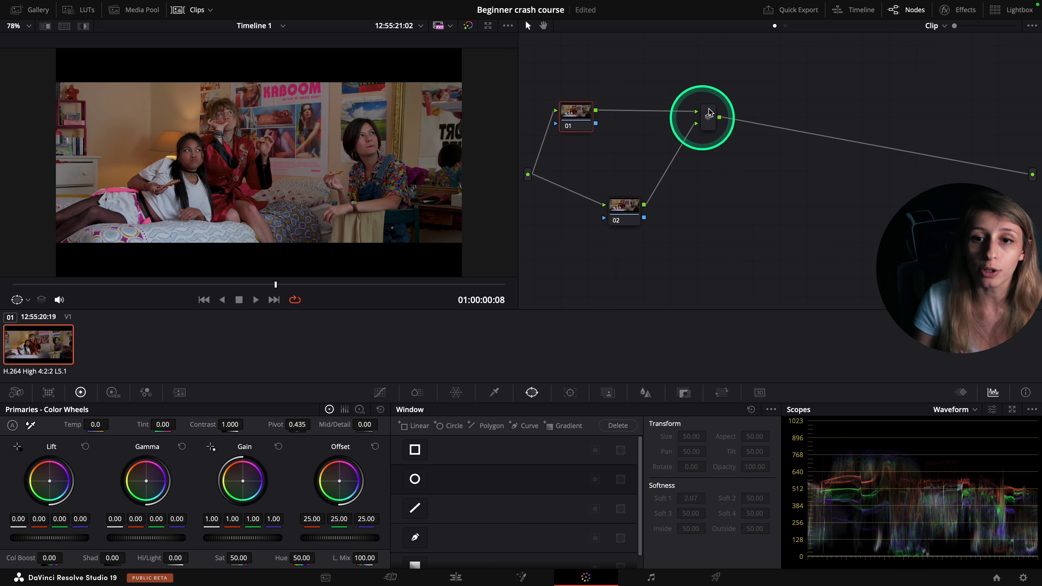
left_click_drag(642, 216, 635, 218)
left_click_drag(580, 123, 592, 120)
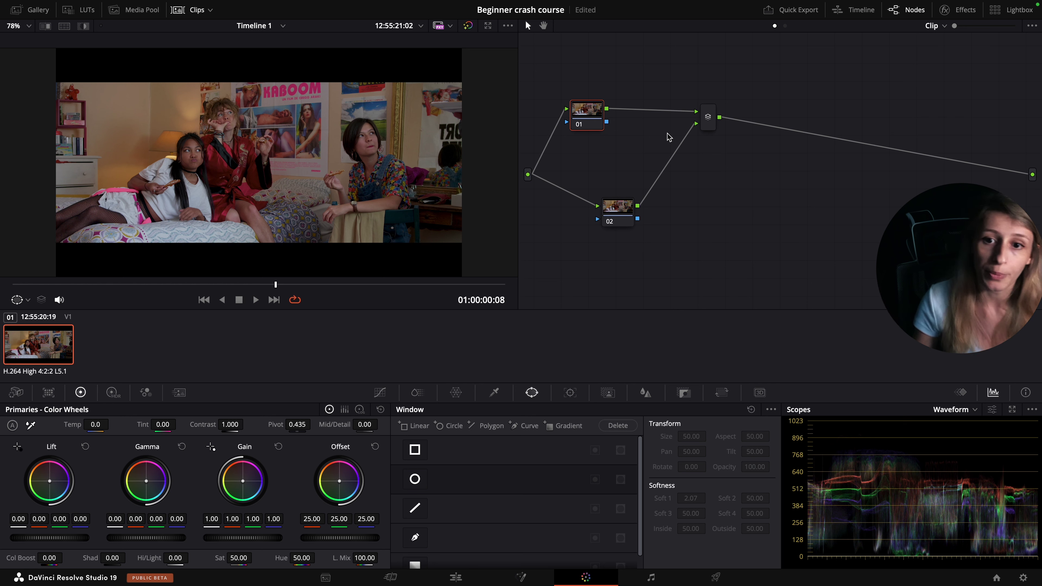
Label node 01 as BALANCE and move it slightly closer to the mixer.
right_click(574, 107)
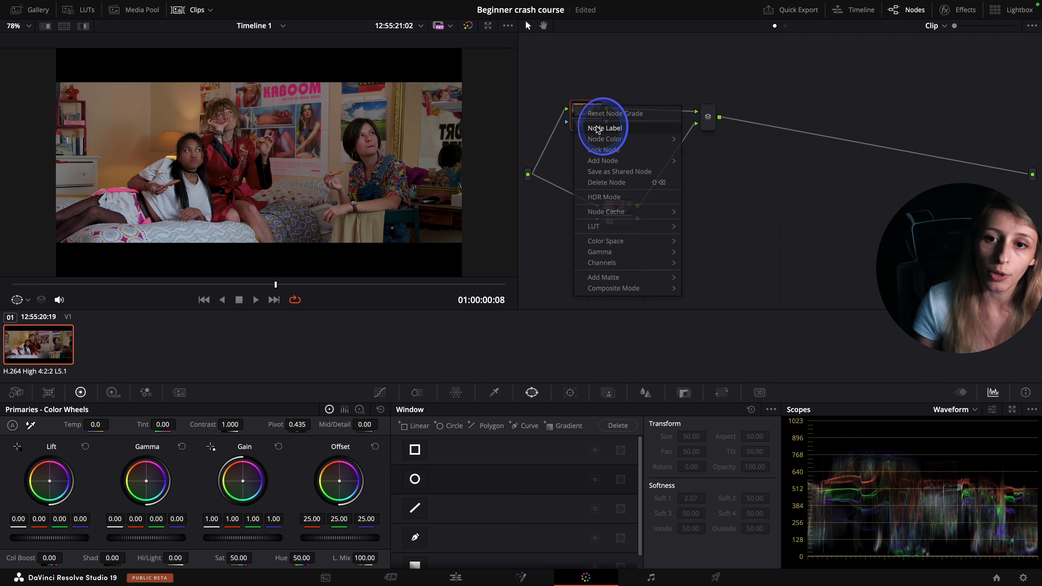
left_click(597, 129)
type("BALANCE")
left_click_drag(600, 123, 635, 115)
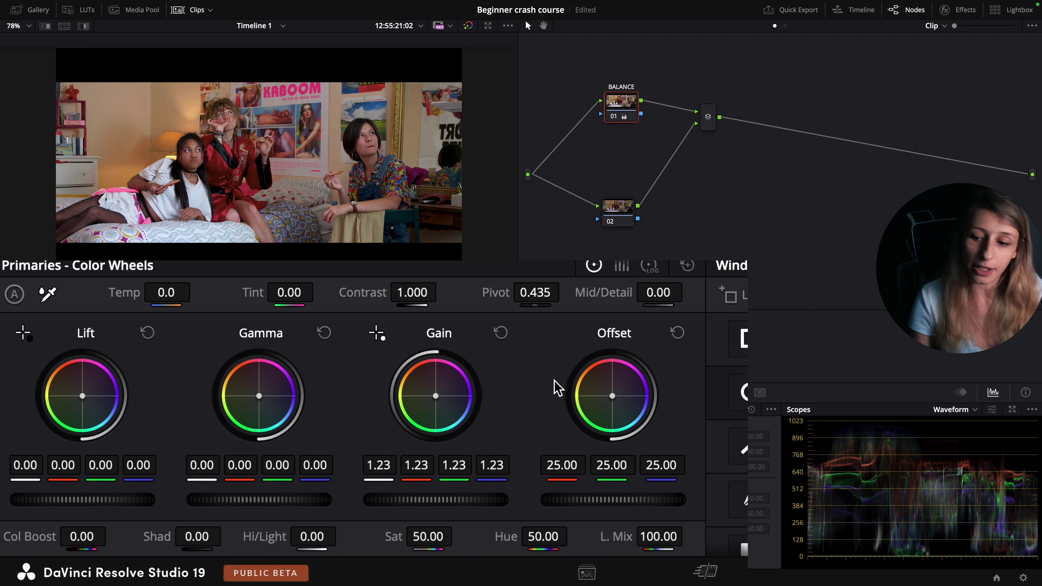
Undo the contrast change on the BALANCE node.
left_click(887, 552)
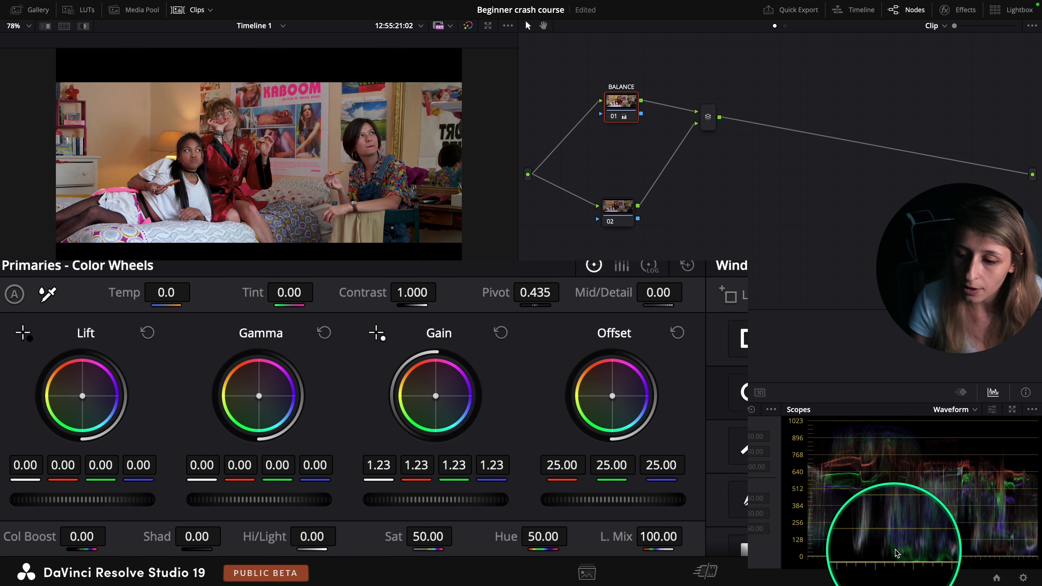
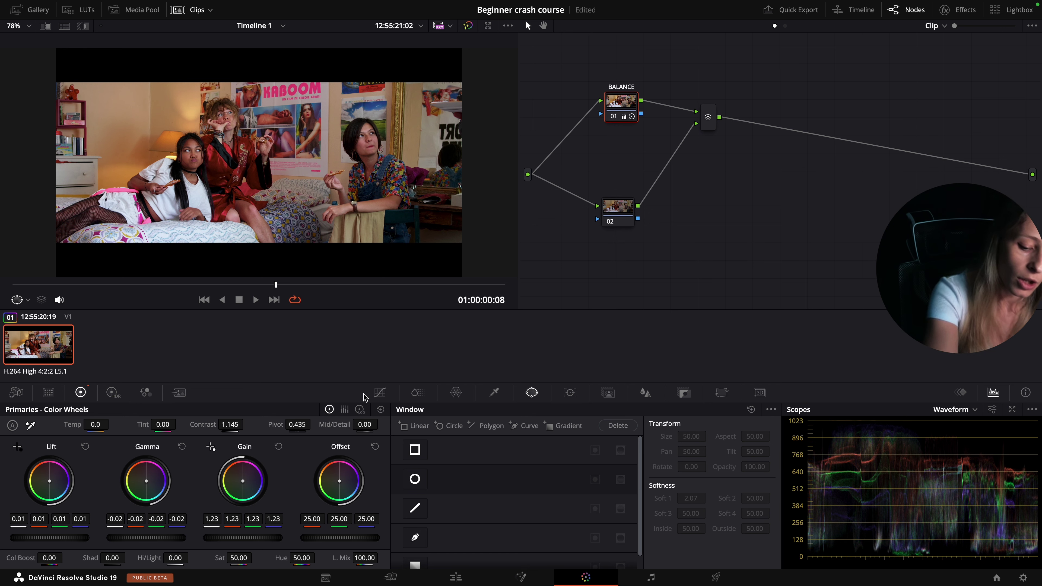
key("ctrl+z")
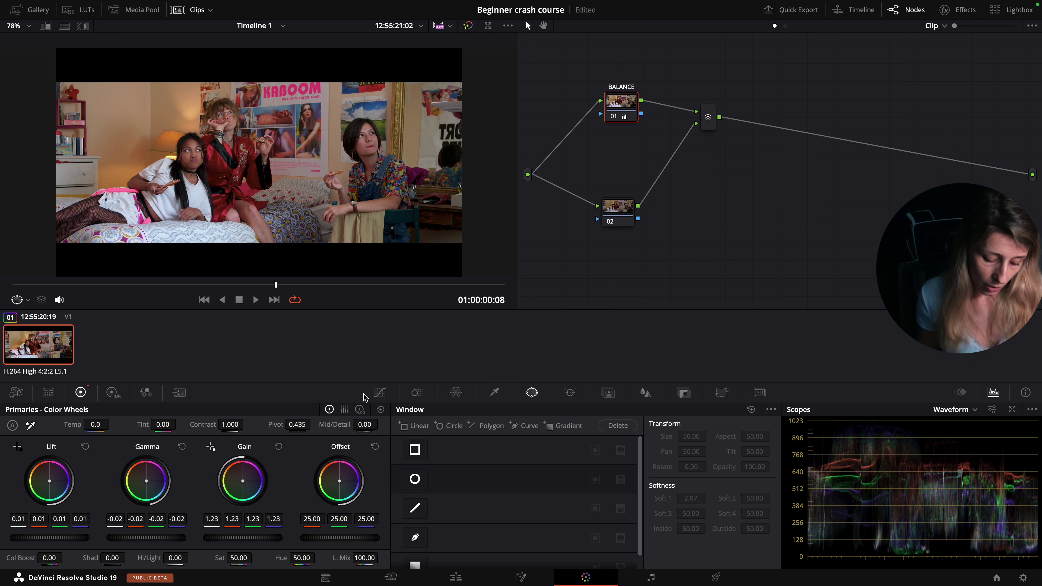
Insert a serial node before the BALANCE node, move it nearer the source input, and label it HDR.
key("shift+s")
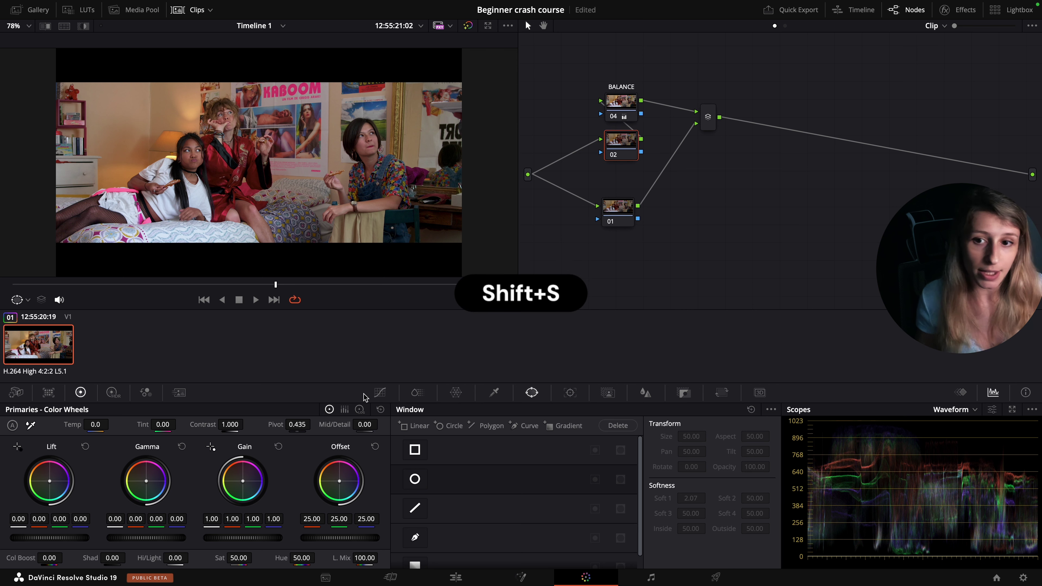
left_click_drag(621, 144, 570, 139)
right_click(566, 138)
left_click(595, 158)
type("HDR")
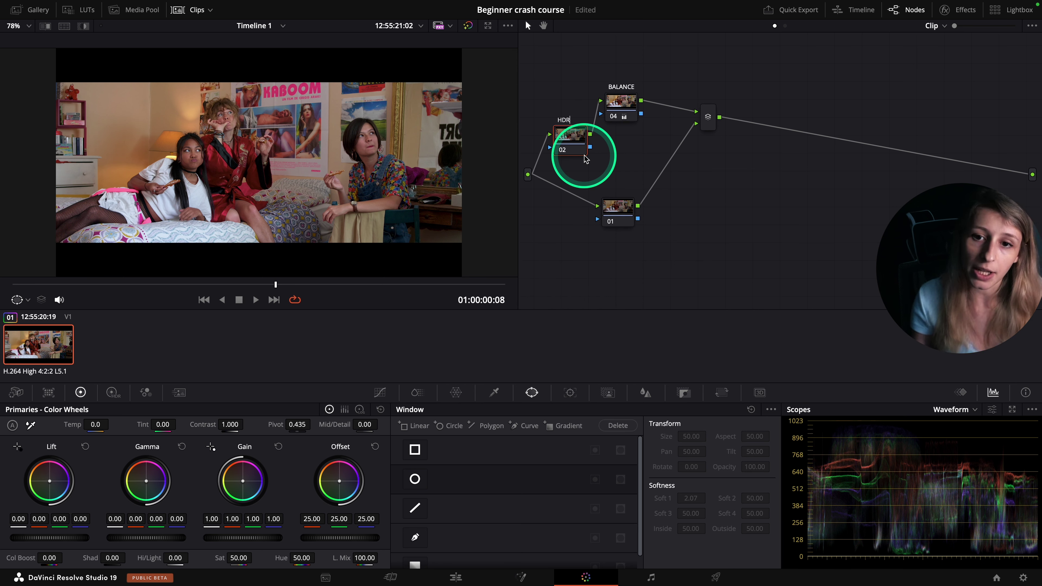
Open the HDR color wheels for the HDR node with the Shadow, Light and Highlight zones shown, and save the project.
left_click(585, 159)
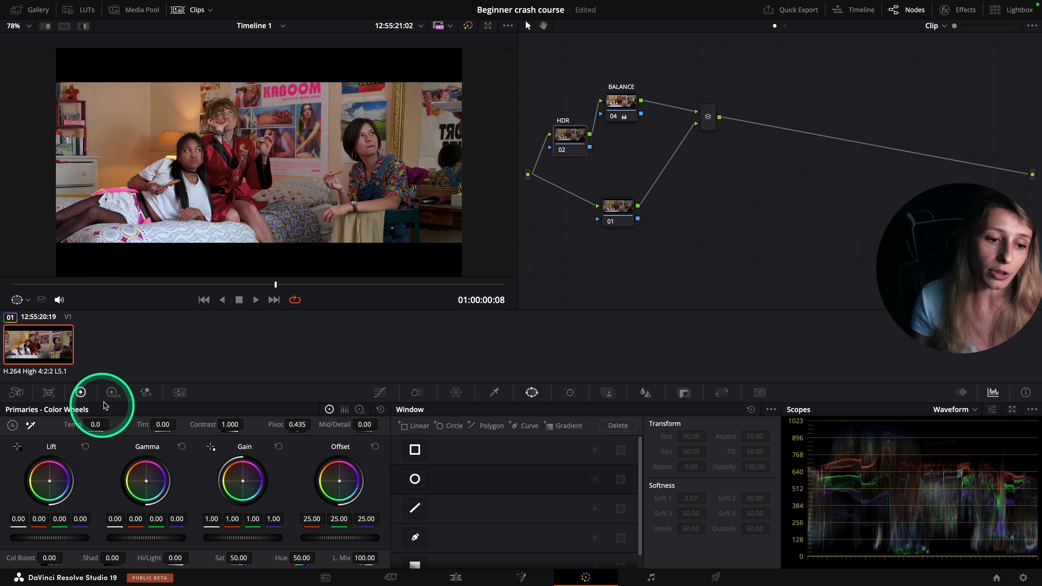
left_click(112, 394)
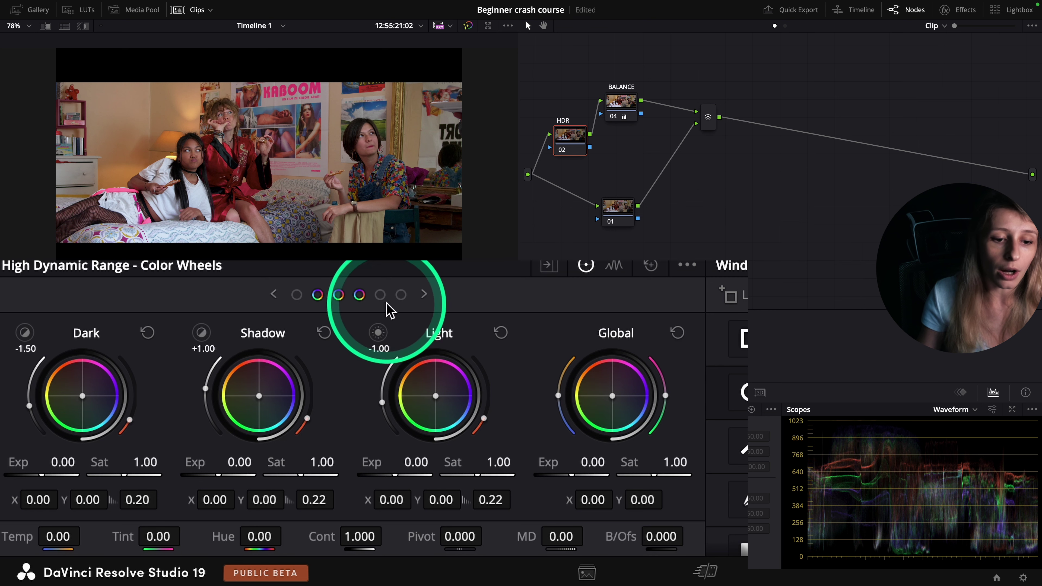
left_click(213, 426)
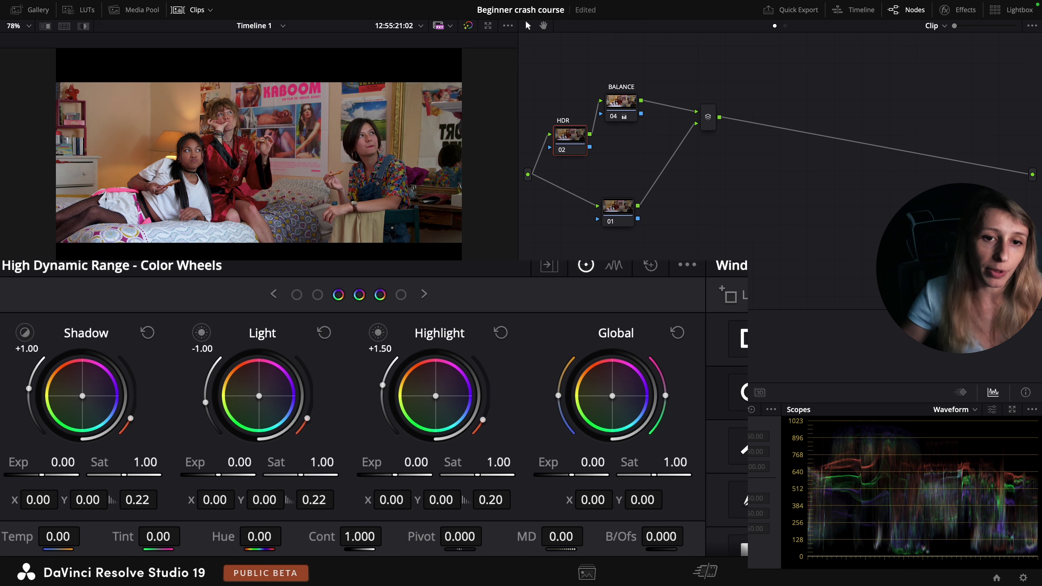
key("ctrl+s")
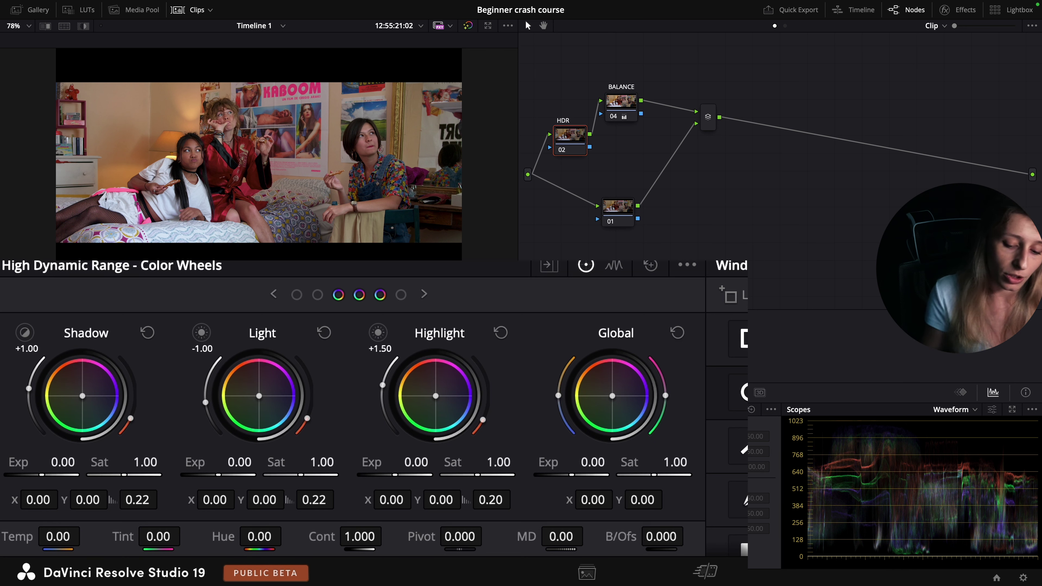
Set the Light zone's exposure to 0.16 on the HDR node and check the image in full screen.
left_click_drag(239, 462, 246, 462)
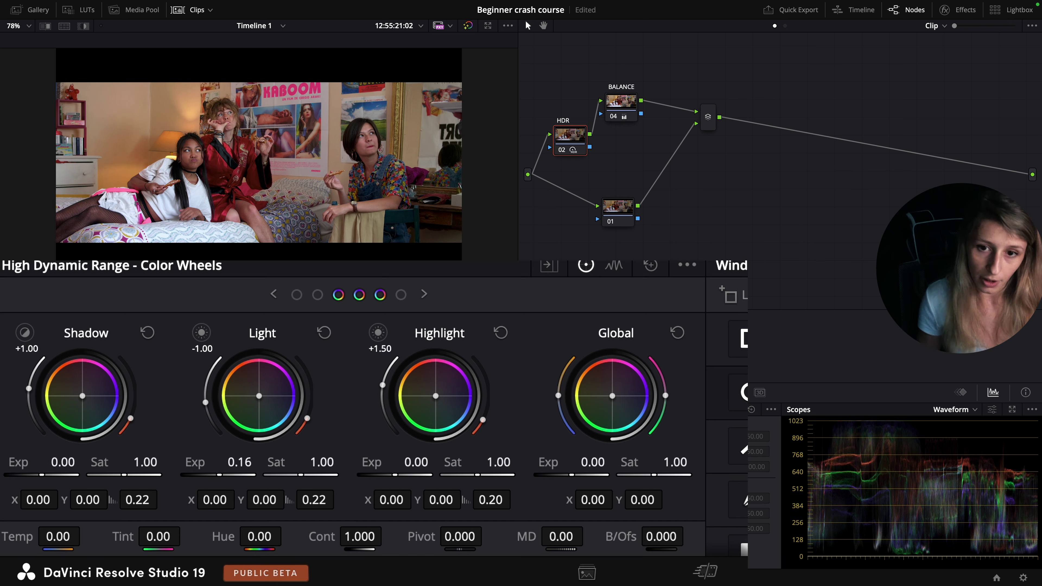
key("p")
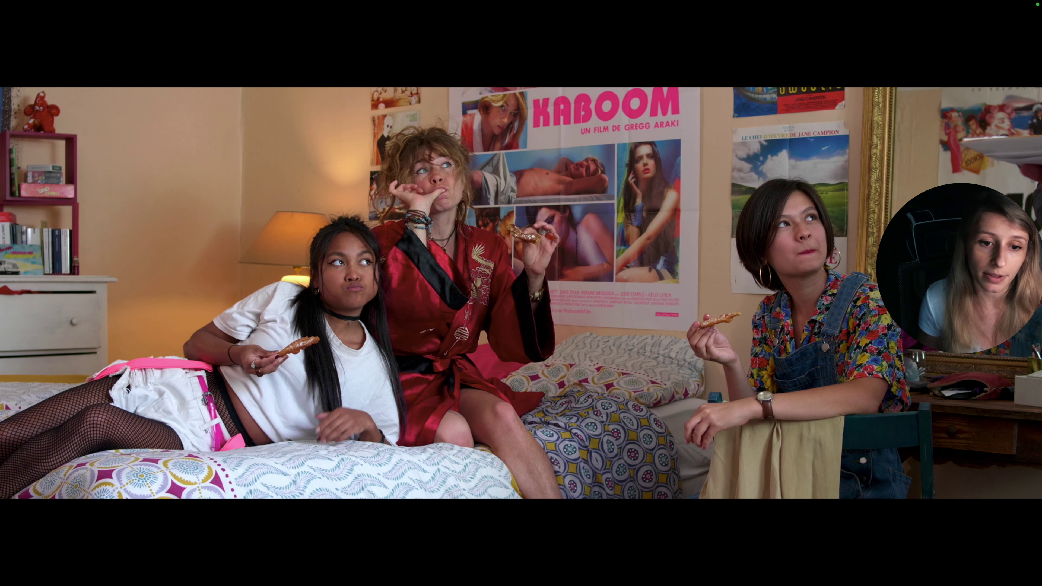
key("p")
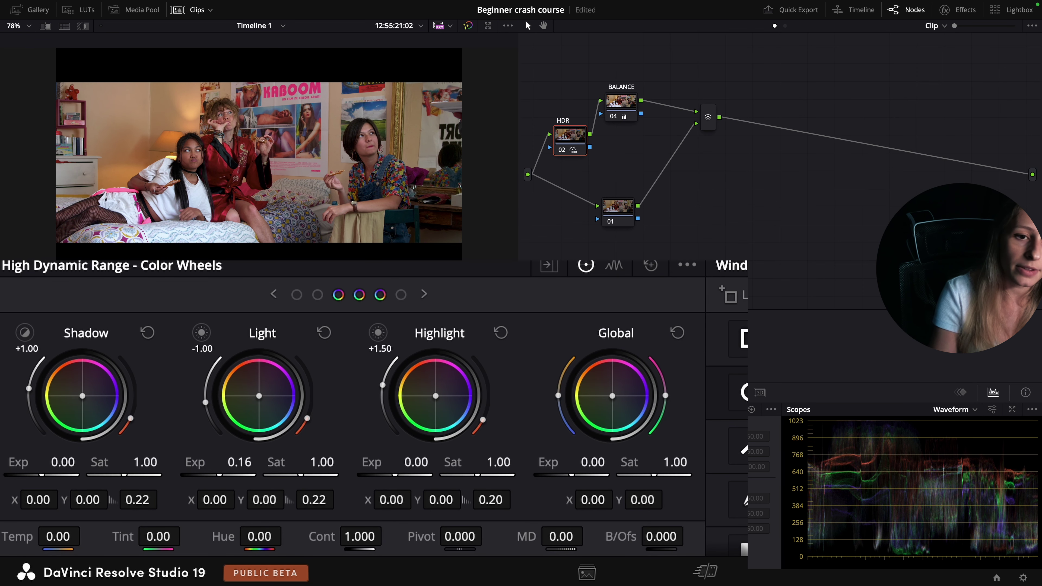
Set the Shadow zone's exposure to -0.17 on the HDR node and review the image in full screen.
left_click_drag(61, 461, 54, 462)
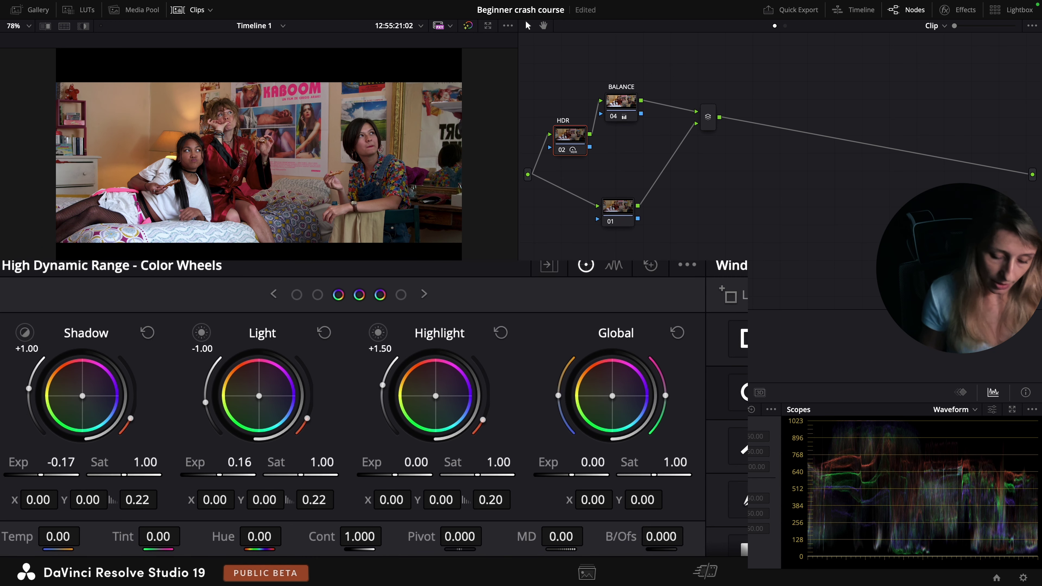
key("ctrl+f")
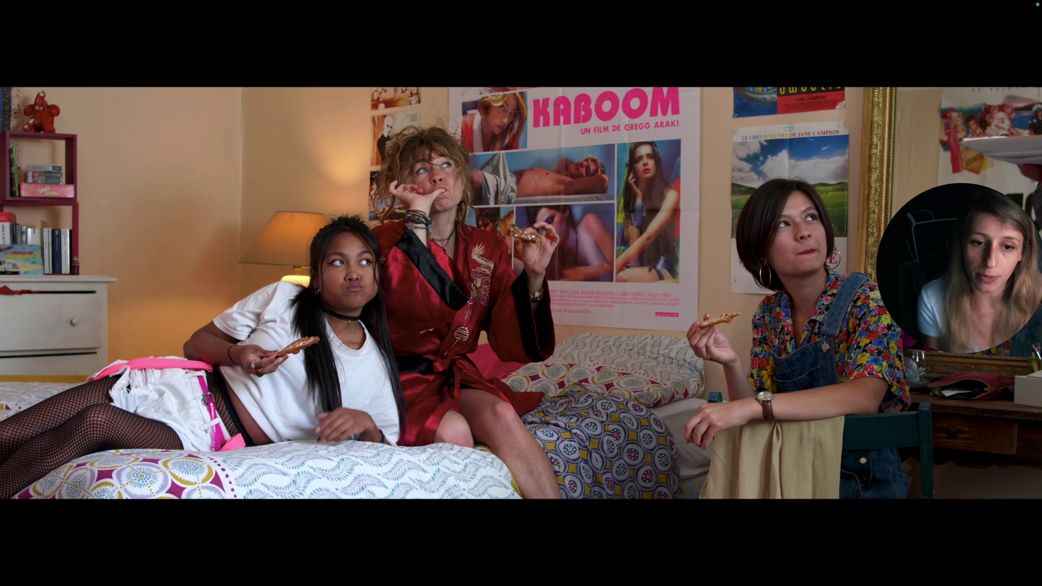
key("Escape")
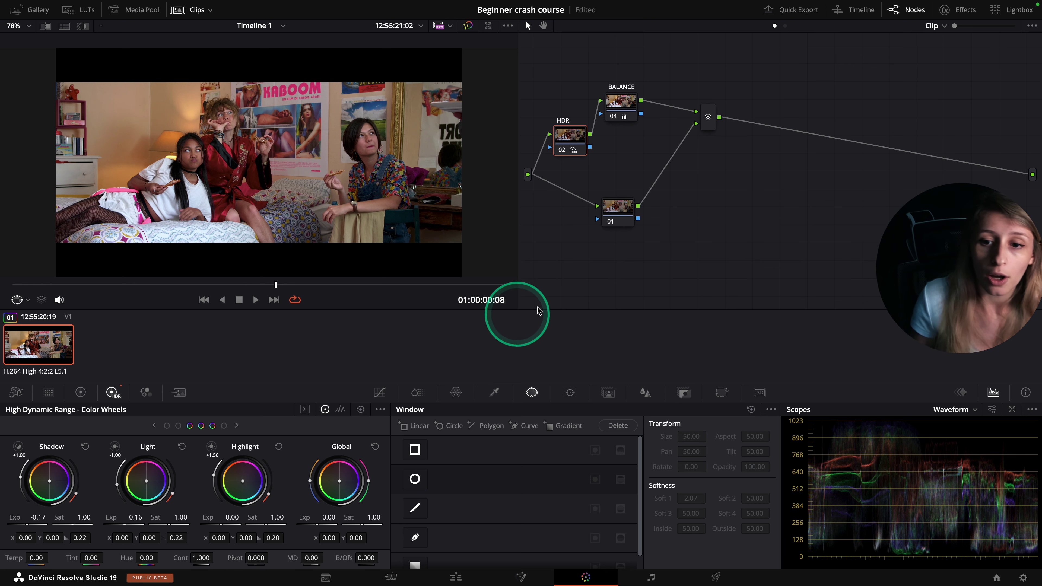
Move node 01 slightly lower in the node graph and label it HUES.
left_click_drag(623, 211, 627, 224)
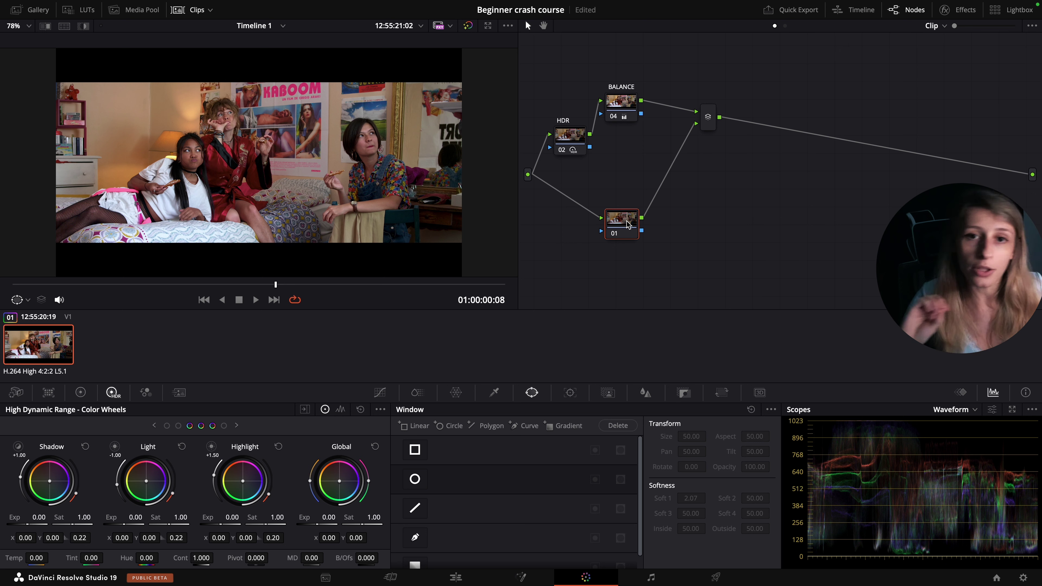
right_click(627, 225)
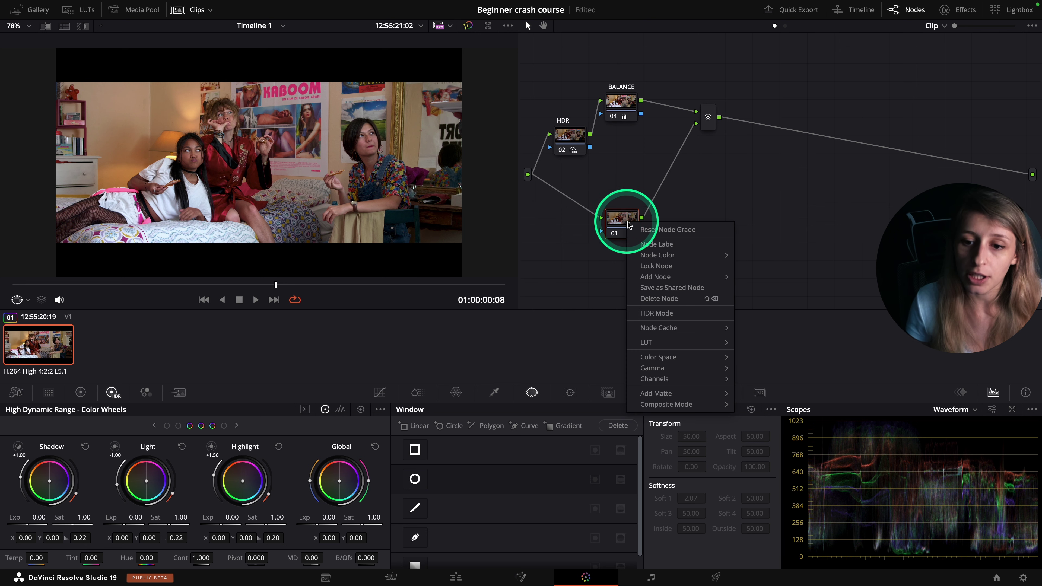
left_click(631, 240)
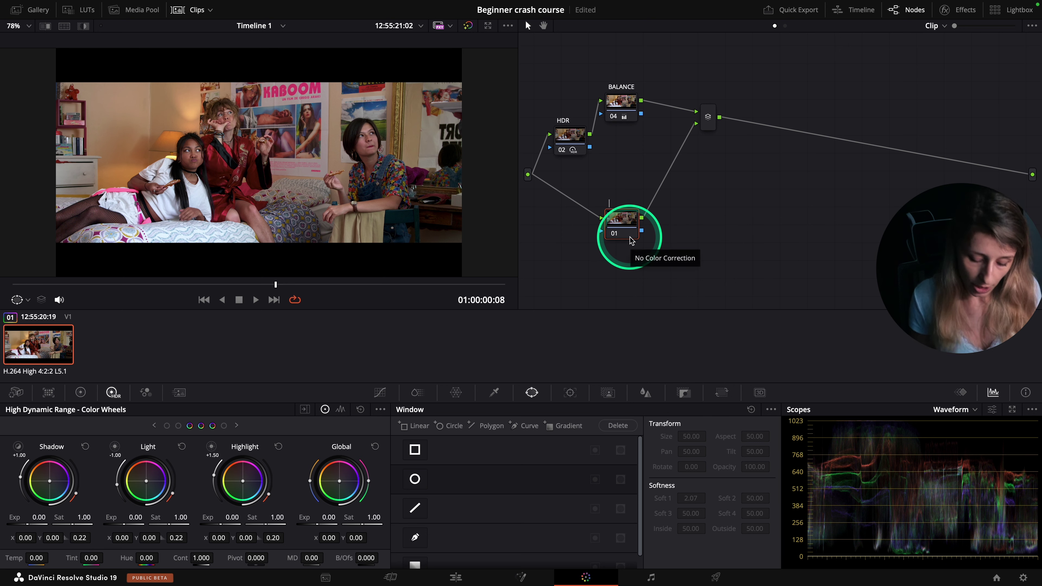
type("HUES")
left_click(658, 245)
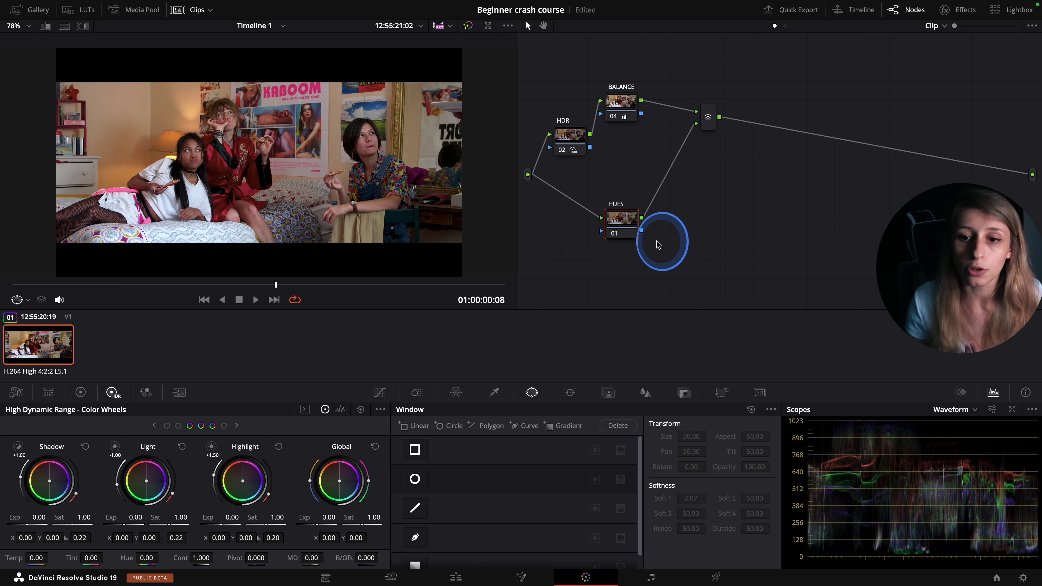
Set the Color Warper's hue and saturation resolution to 16 on the HUES node and save the project.
left_click(456, 392)
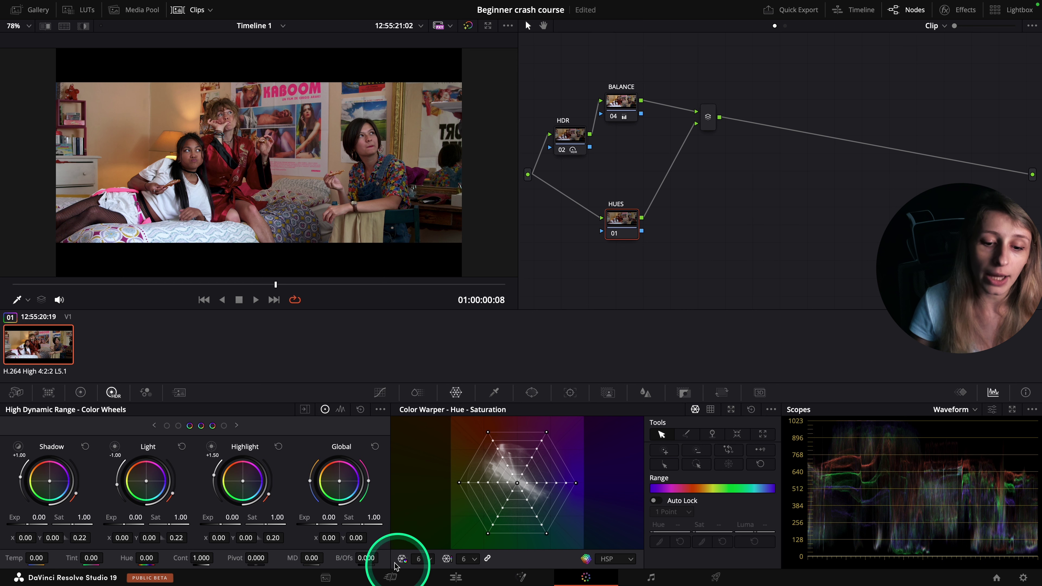
left_click(425, 559)
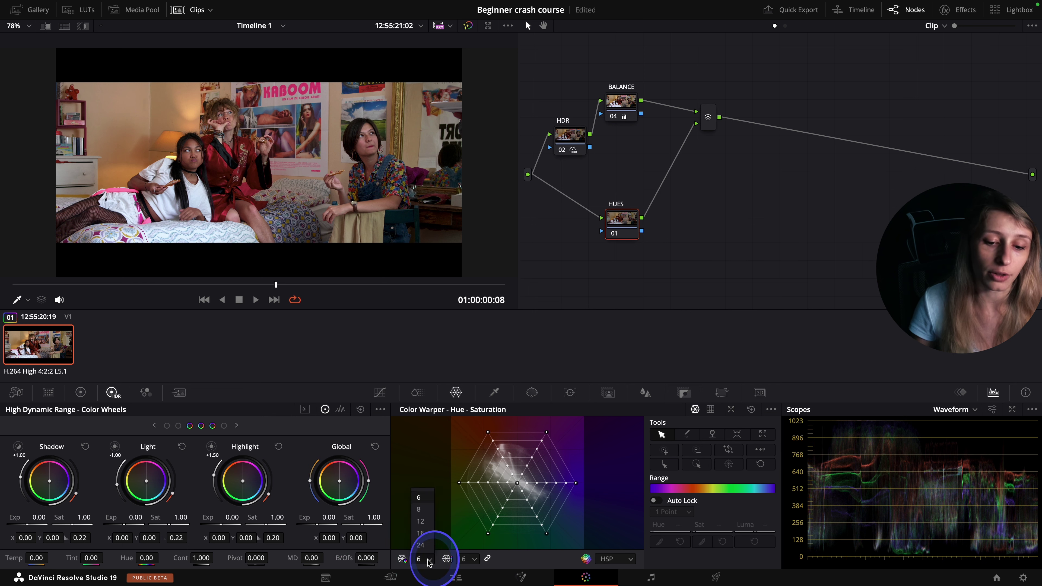
left_click(421, 532)
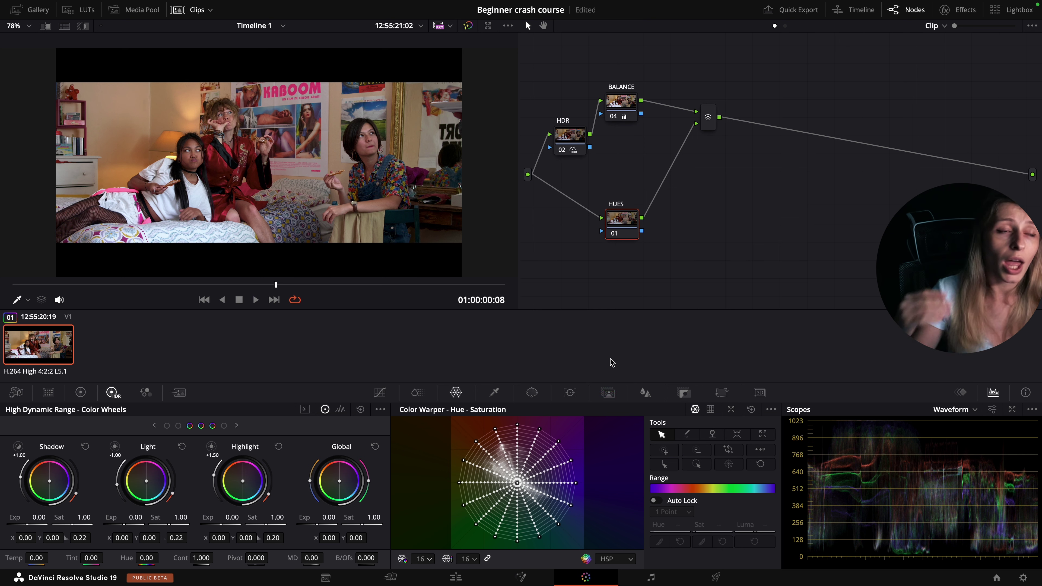
key("ctrl+s")
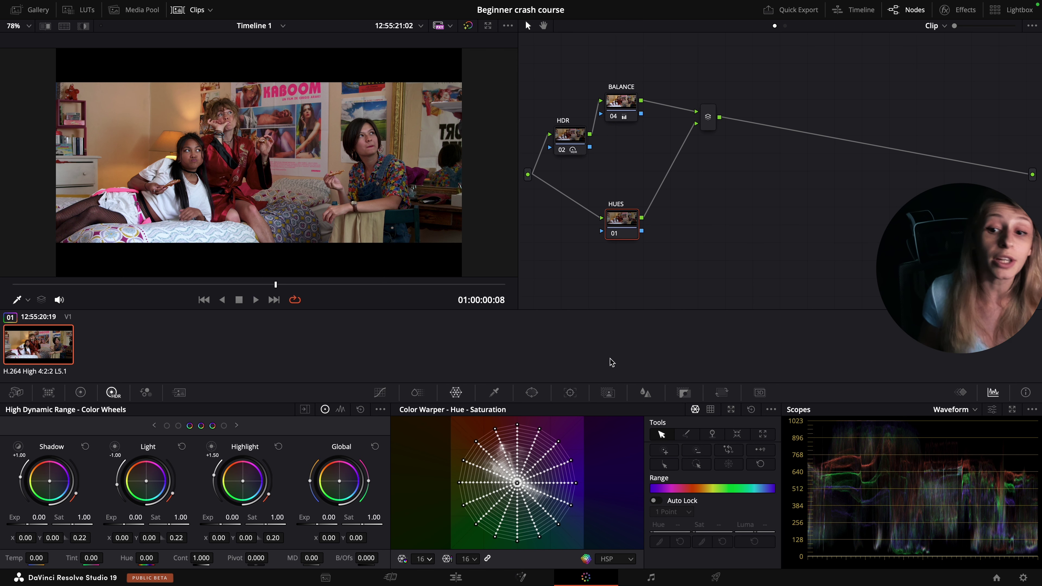
Expand the Color Warper into a separate window and switch the scope to Vectorscope.
left_click(731, 409)
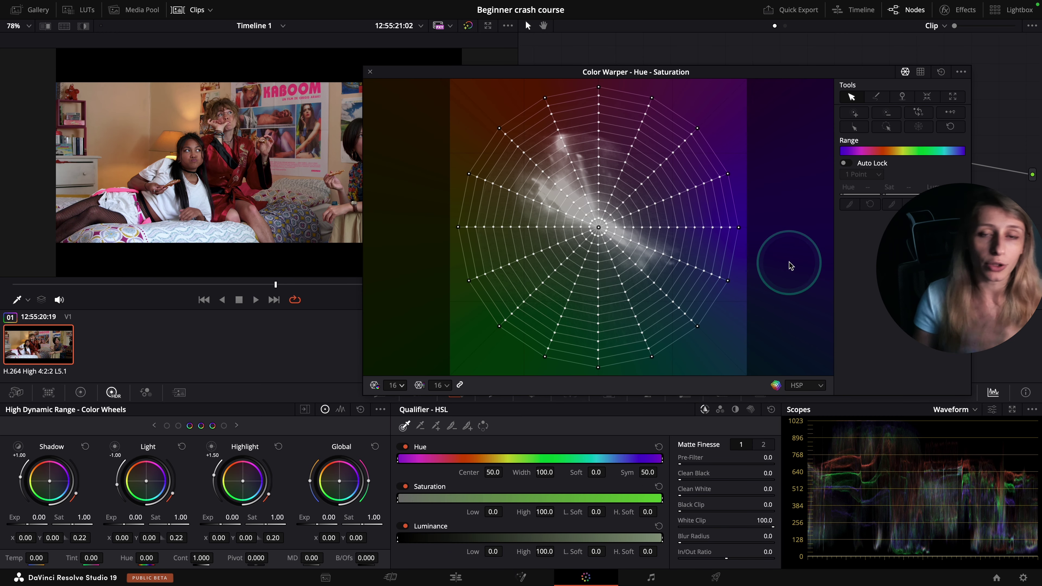
left_click(934, 406)
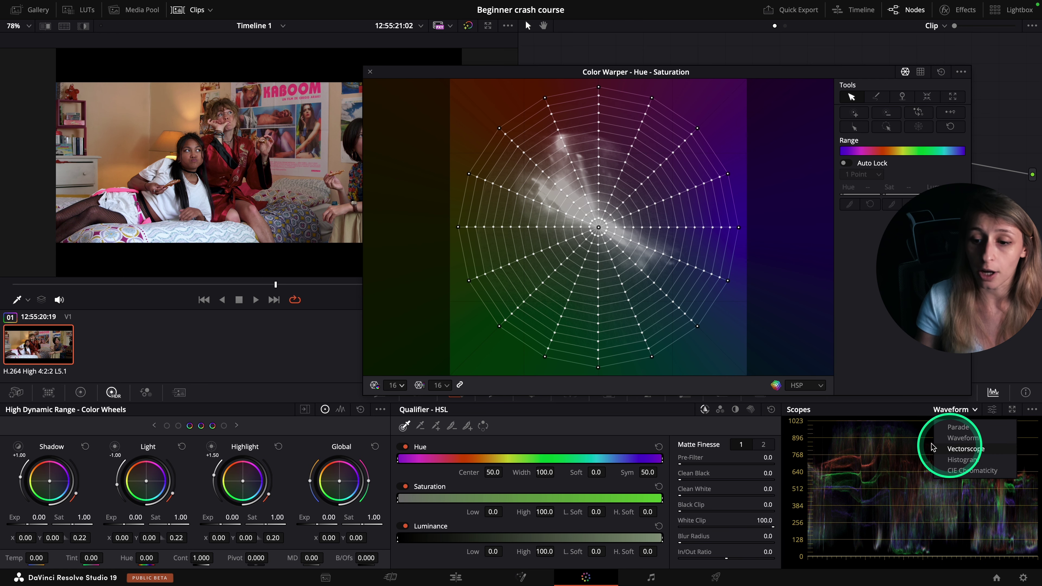
left_click(951, 448)
left_click(954, 354)
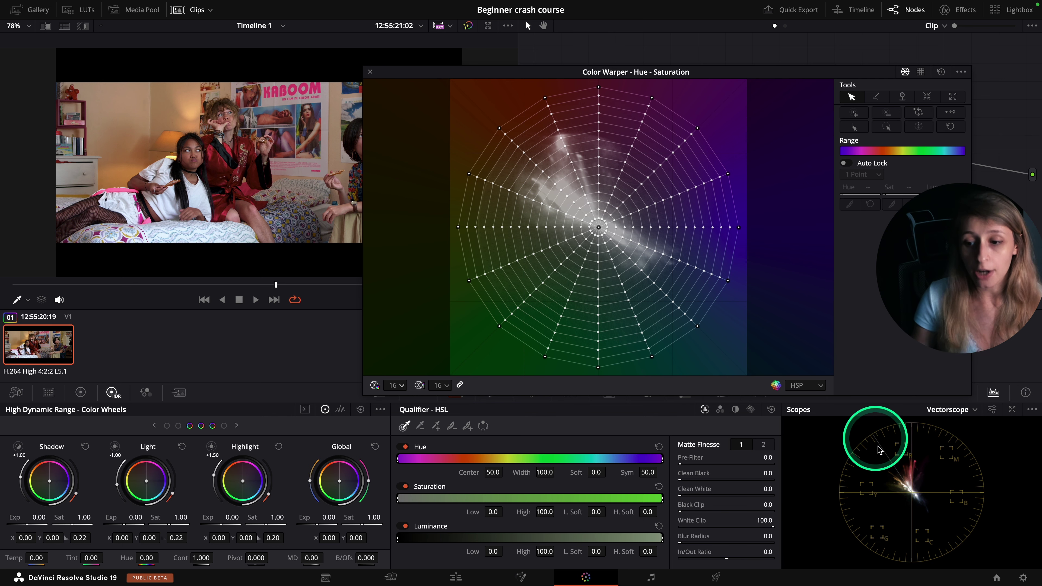
Check the vectorscope's skin tone indicator option and move the Color Warper window clear of the viewer image.
left_click(993, 409)
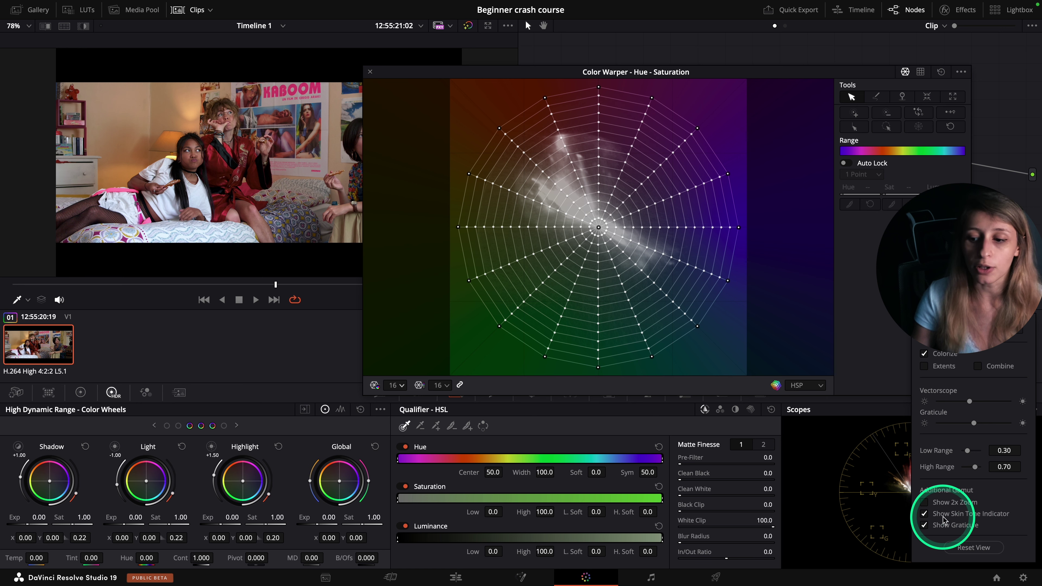
left_click(876, 525)
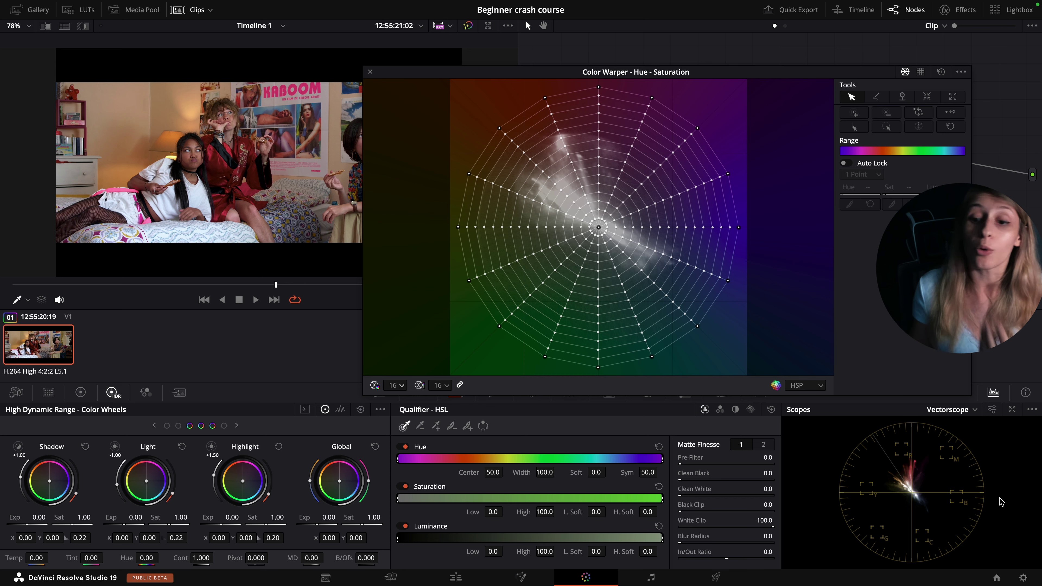
left_click_drag(507, 71, 623, 74)
left_click(910, 489)
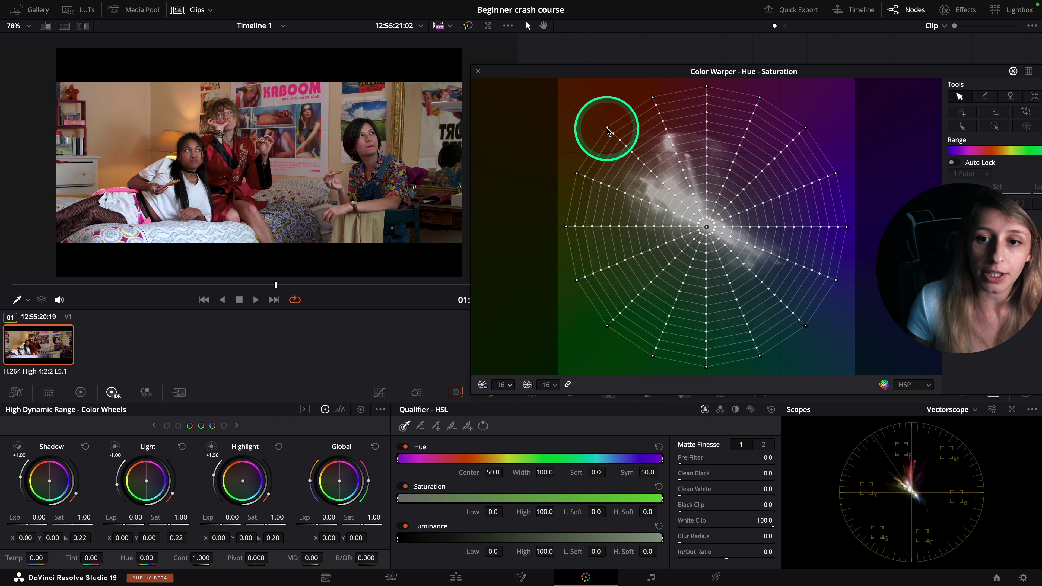
Push the outermost orange point of the Color Warper web slightly outward, to a saturation of about 1.19.
left_click_drag(607, 131, 605, 136)
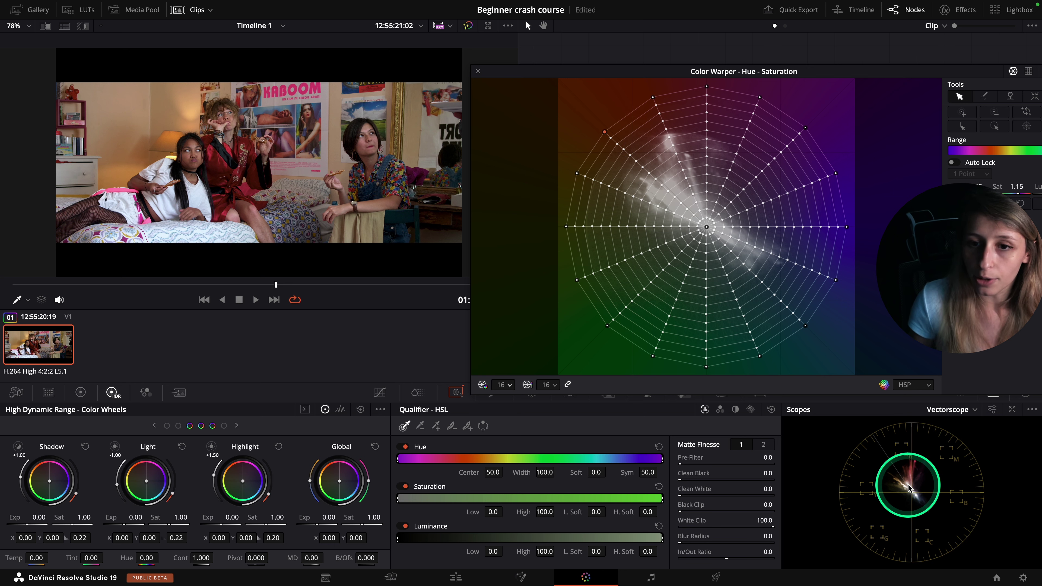
mouse_move(610, 140)
left_mouse_down()
mouse_move(576, 118)
mouse_move(631, 171)
mouse_move(600, 136)
left_mouse_up()
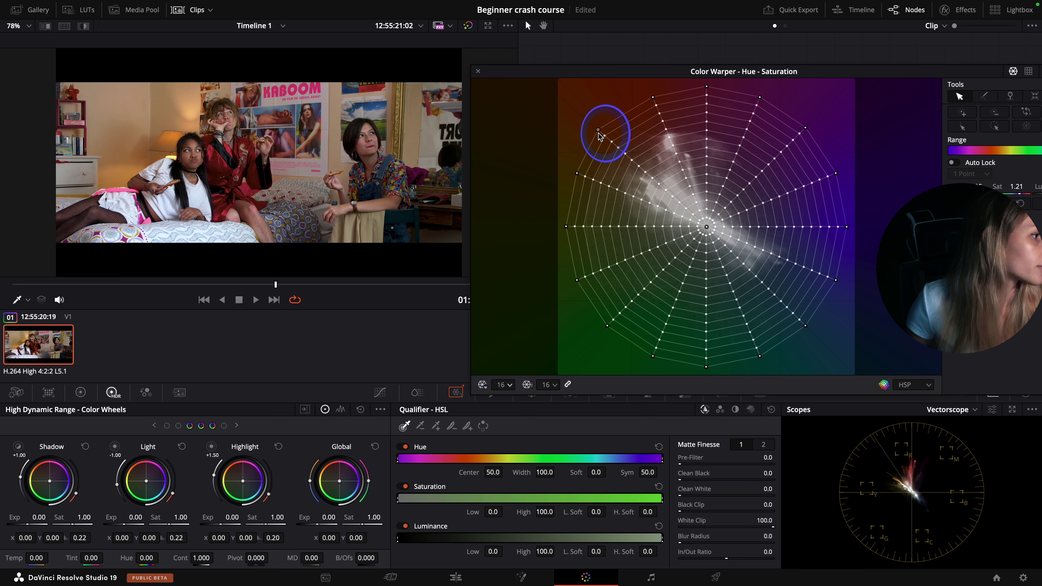
left_click_drag(600, 137, 601, 138)
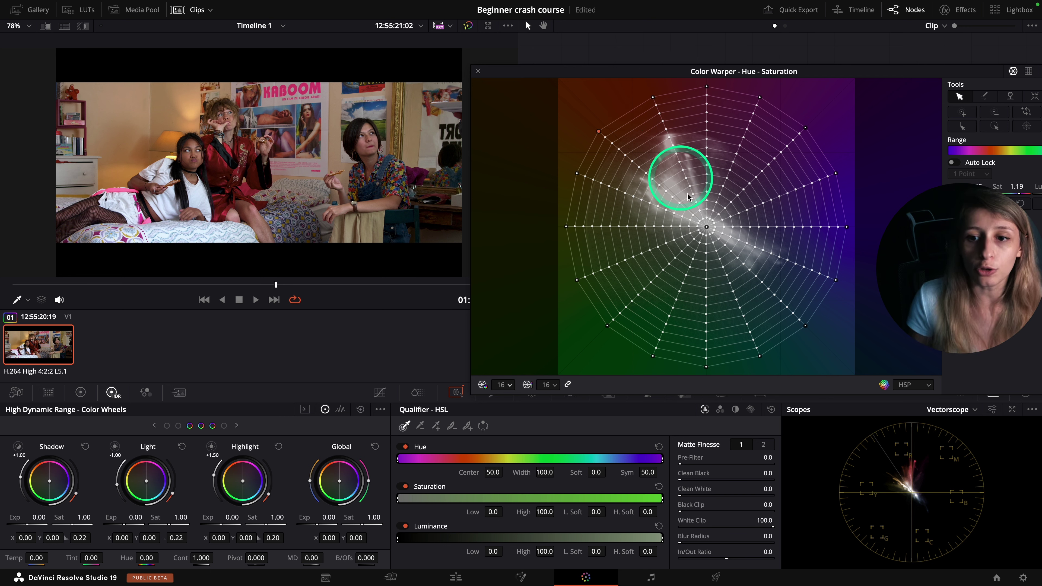
Shift the outermost red point toward orange at a saturation of 1.16, then close the Color Warper window and save the project.
left_click(654, 98)
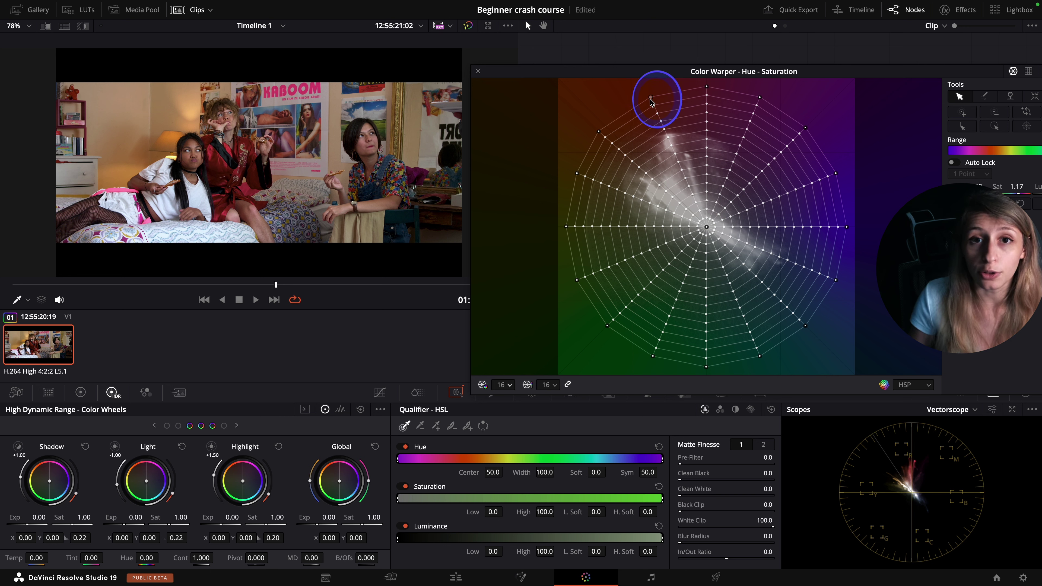
left_click_drag(646, 101, 644, 103)
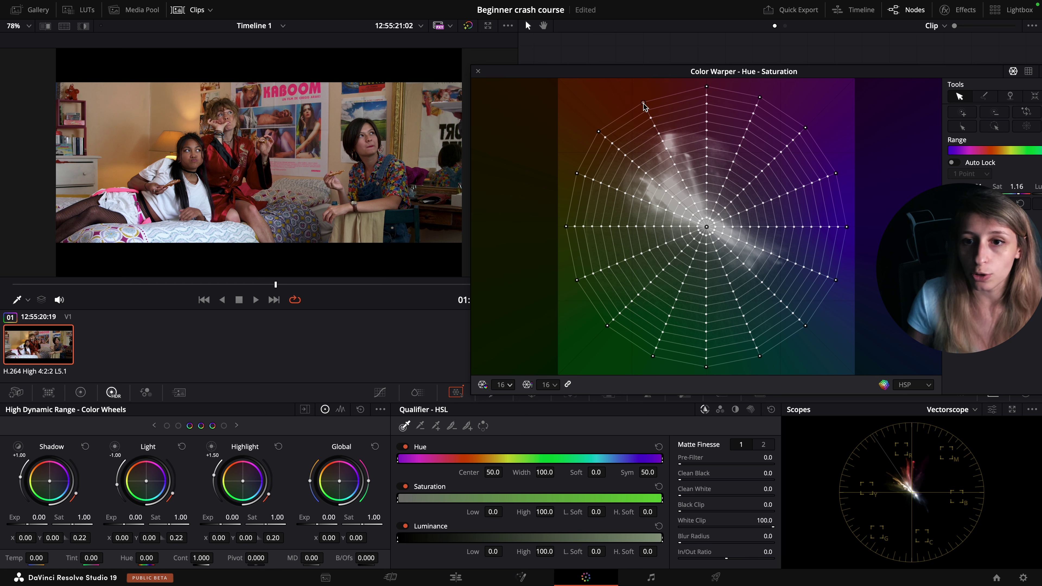
left_click_drag(646, 106, 640, 106)
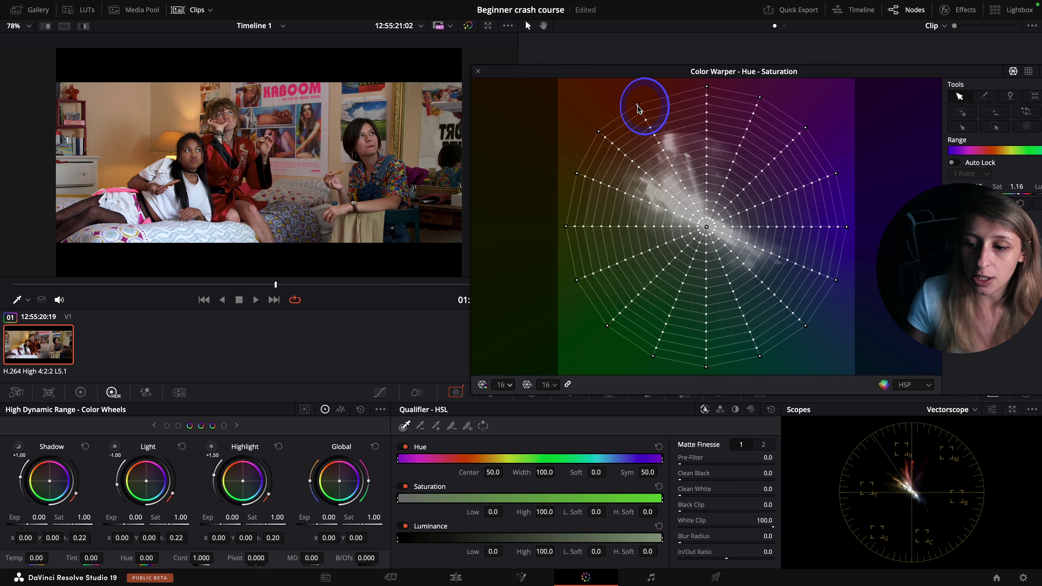
left_click(478, 71)
key("ctrl+s")
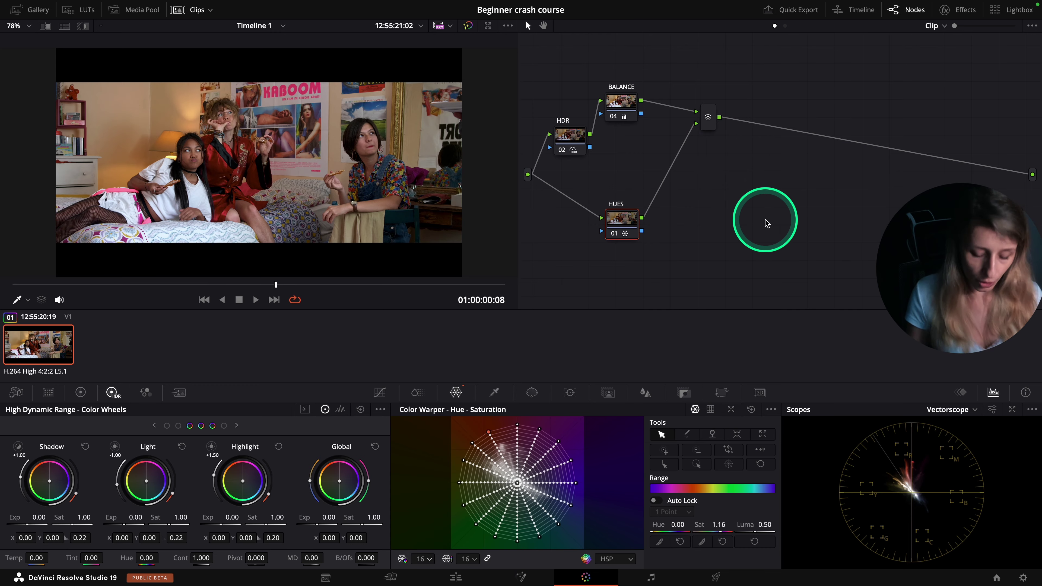
Review the image in full screen and add a serial node after the HUES node.
key("ctrl+f")
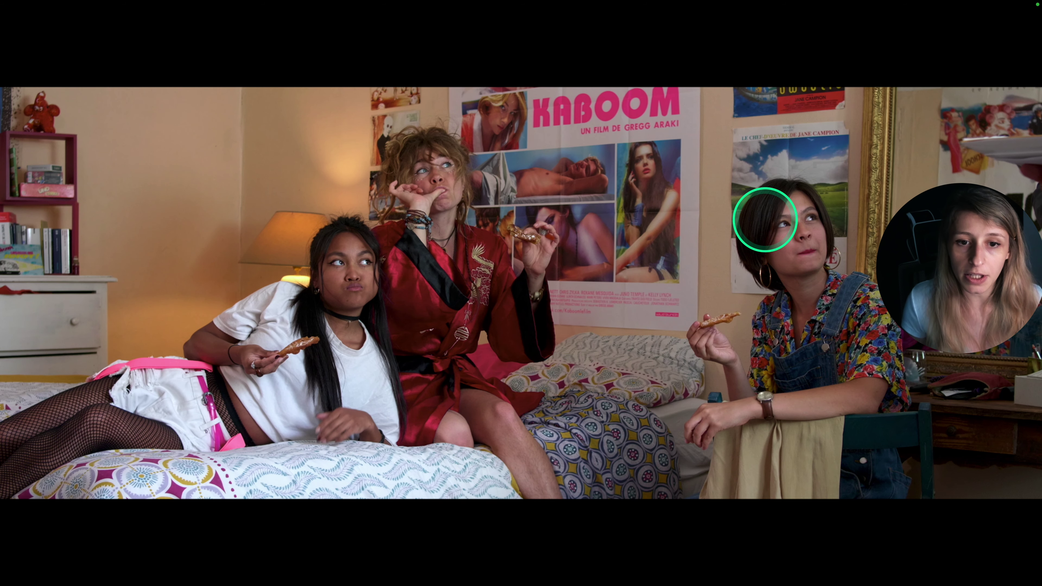
mouse_move(767, 221)
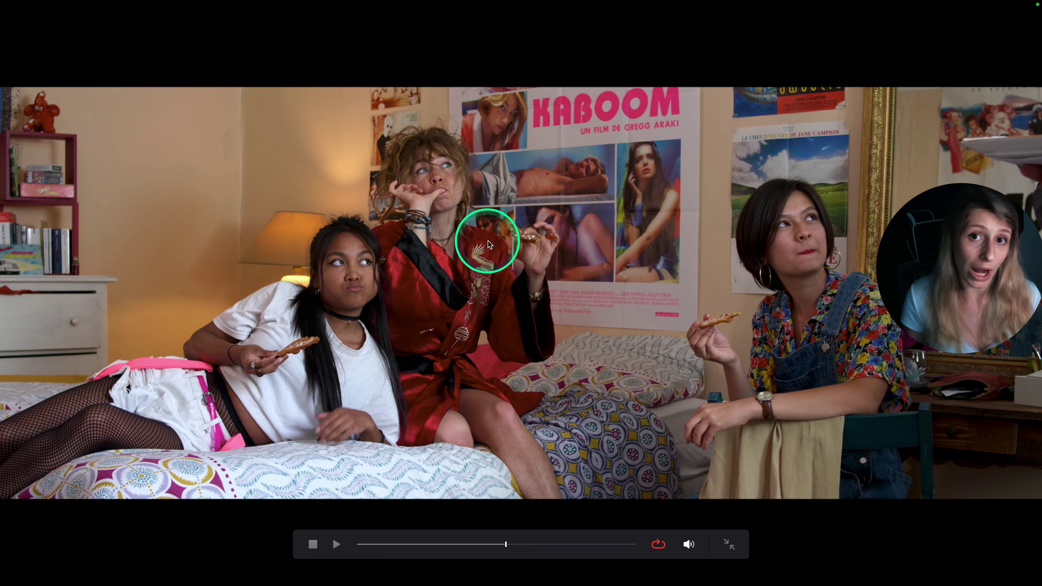
key("Escape")
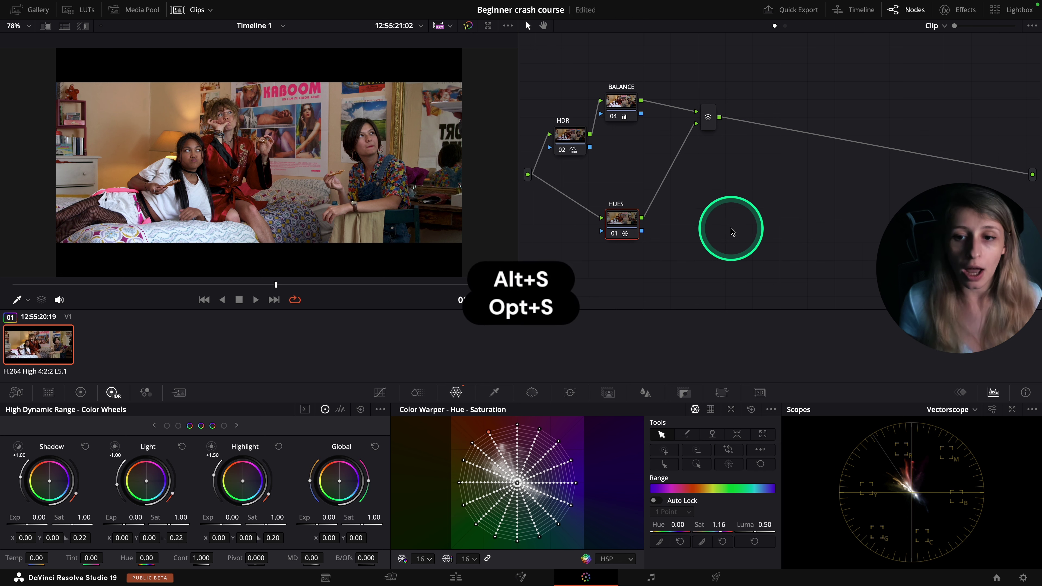
key("alt+s")
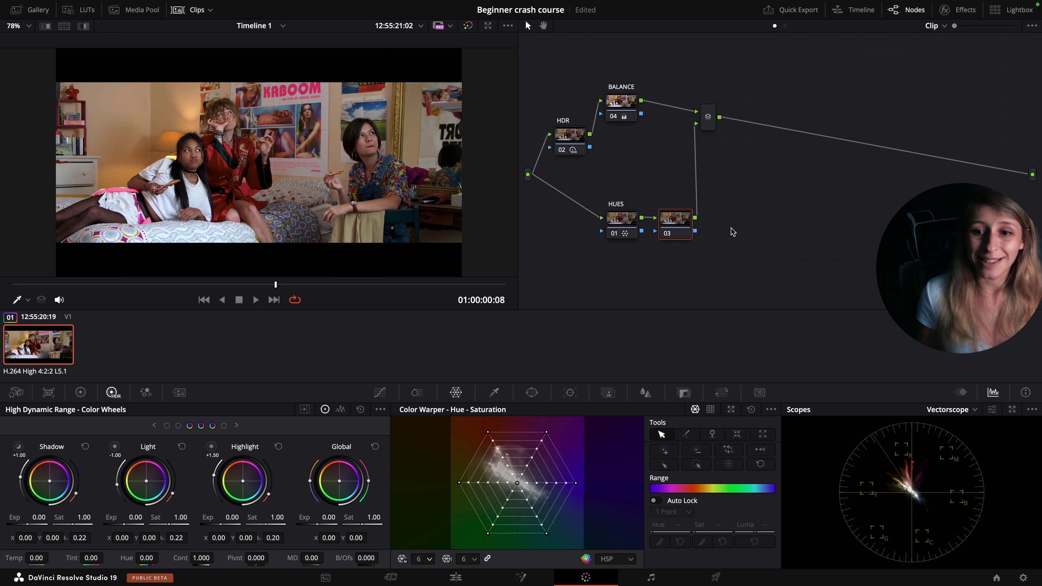
Label the new node after the HUES node as DENSITY.
right_click(691, 233)
left_click(694, 239)
type("D")
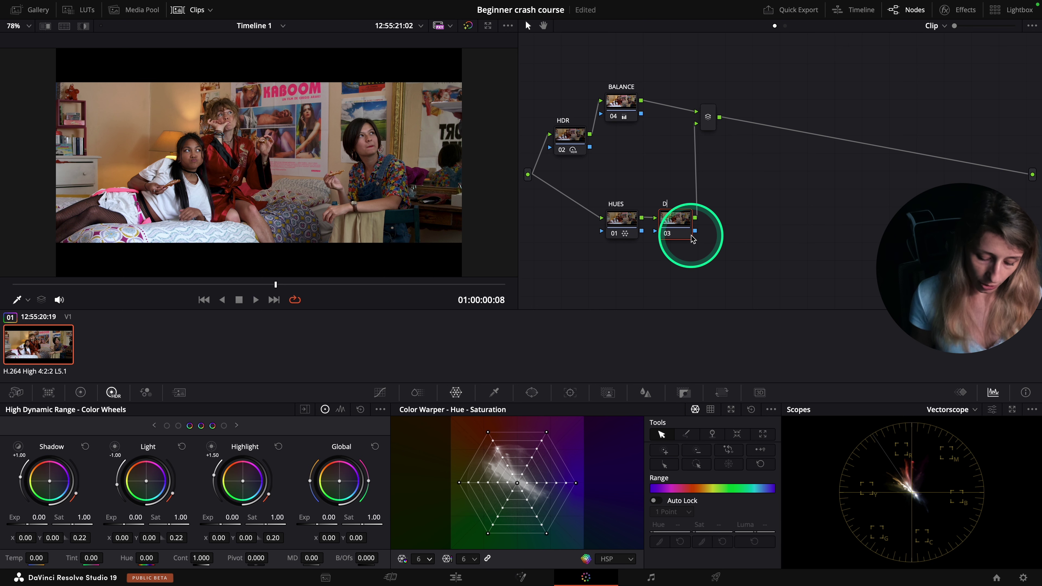
type("ensity")
left_click(647, 217)
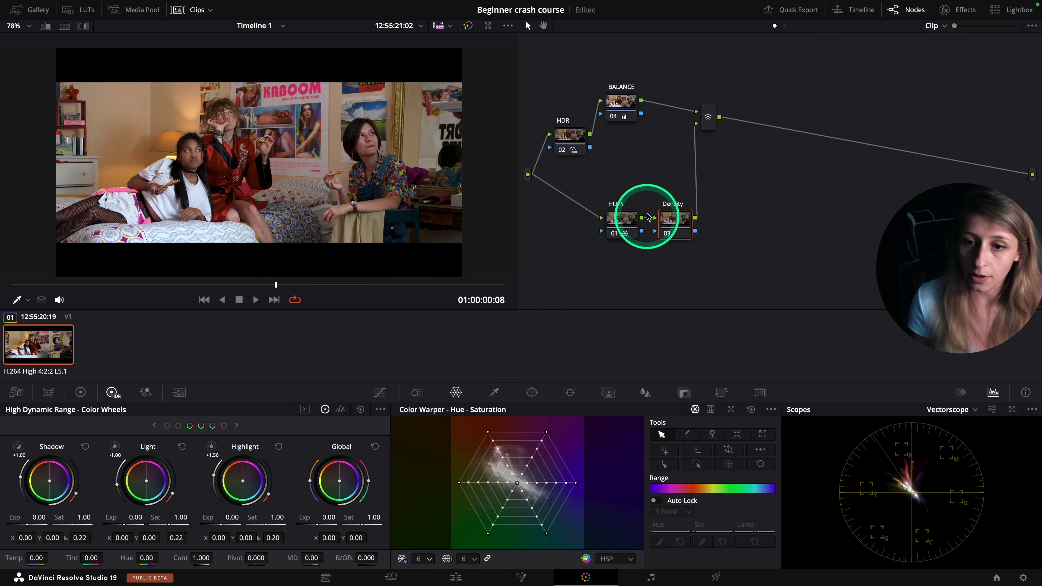
Switch the scope from the vectorscope to the waveform.
left_click(961, 400)
left_click(952, 409)
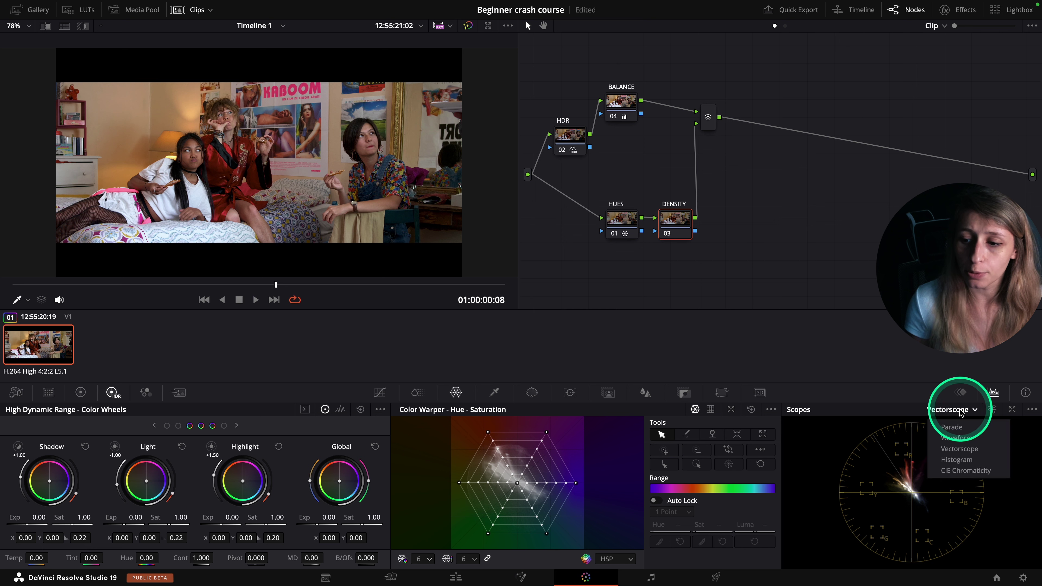
left_click(957, 438)
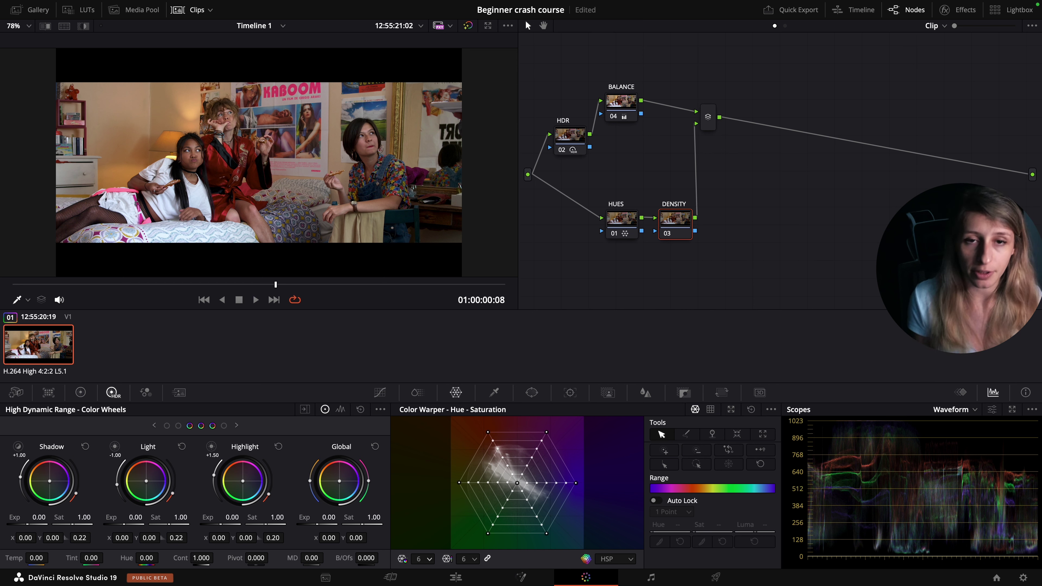
Set the Red density to 0.02 in ColorSlice on the DENSITY node.
left_click(418, 393)
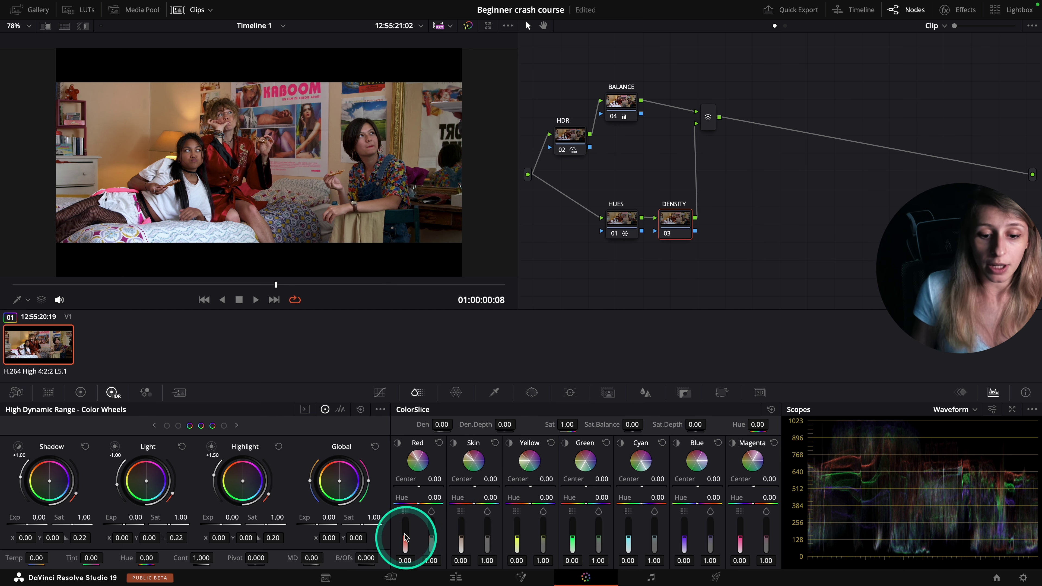
left_click_drag(412, 533, 409, 535)
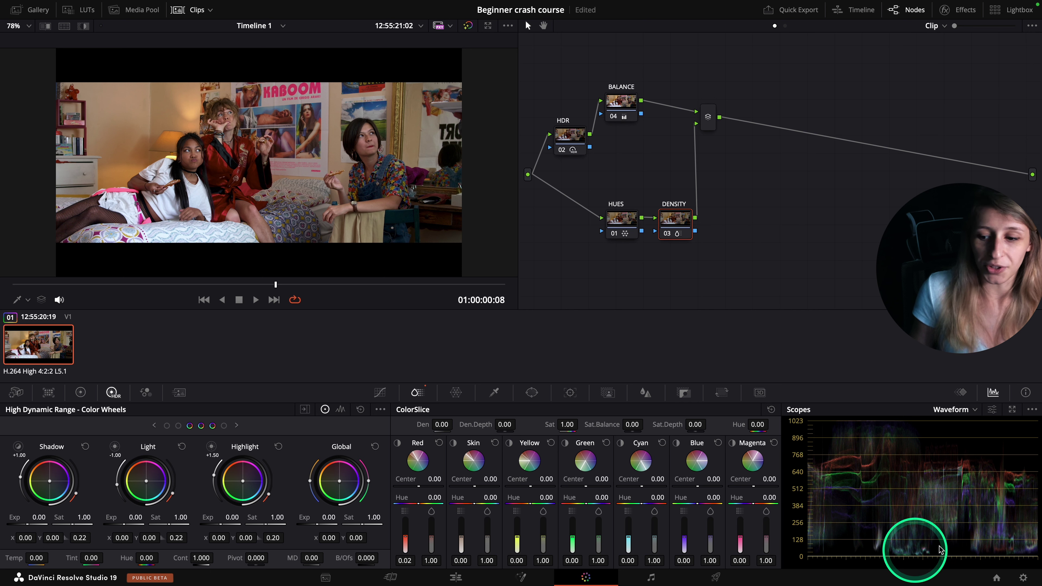
left_click_drag(405, 537, 405, 561)
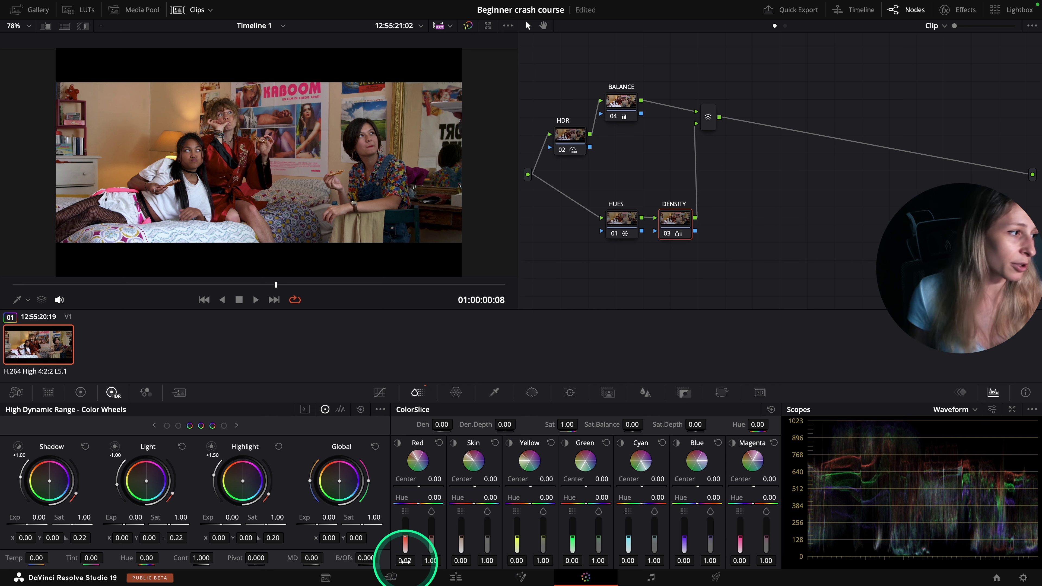
key("alt+s")
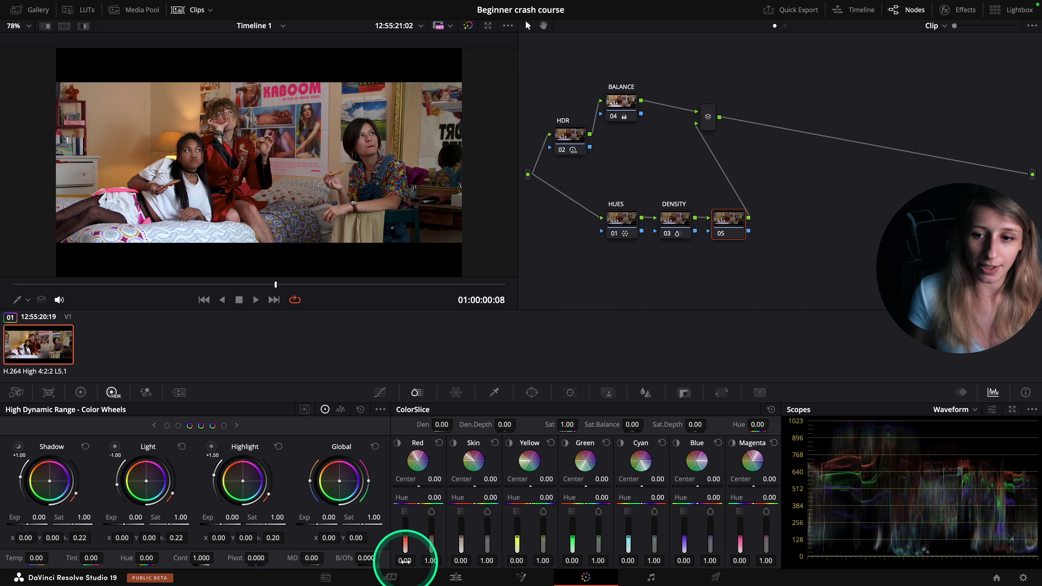
key("Delete")
left_click(677, 228)
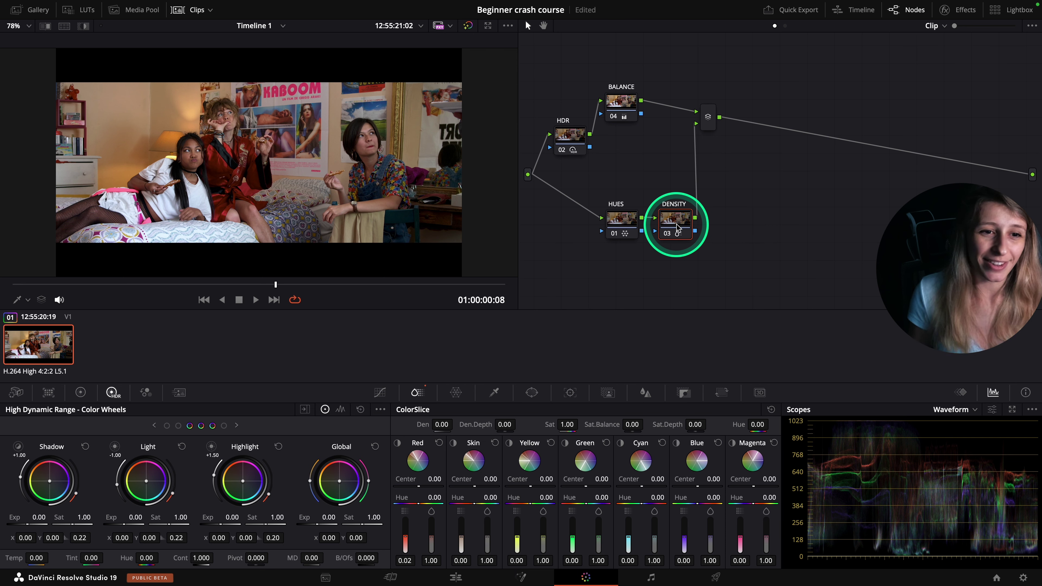
Review the image with the red density adjustment in full screen.
key("super+f")
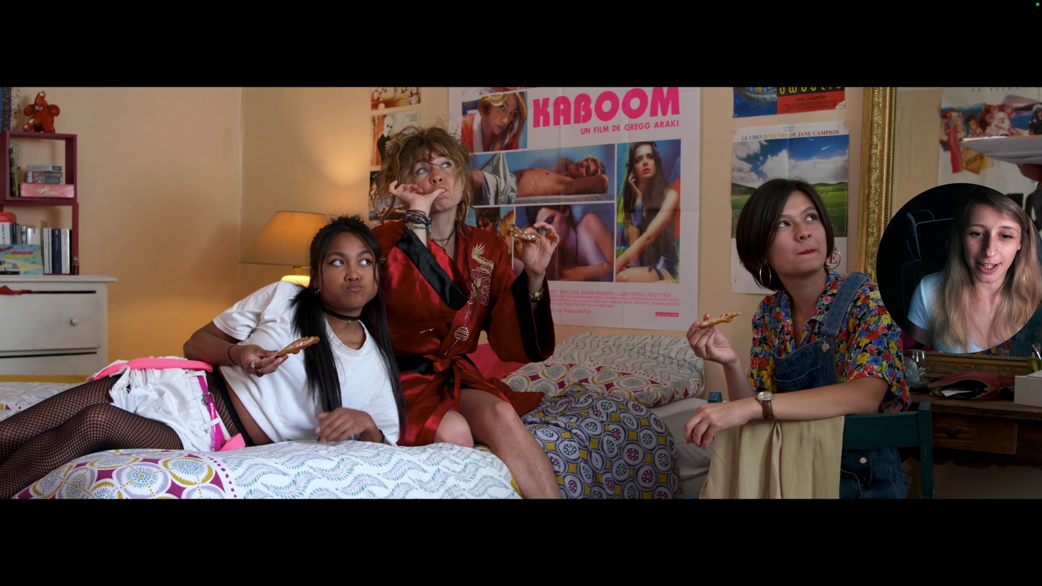
mouse_move(531, 263)
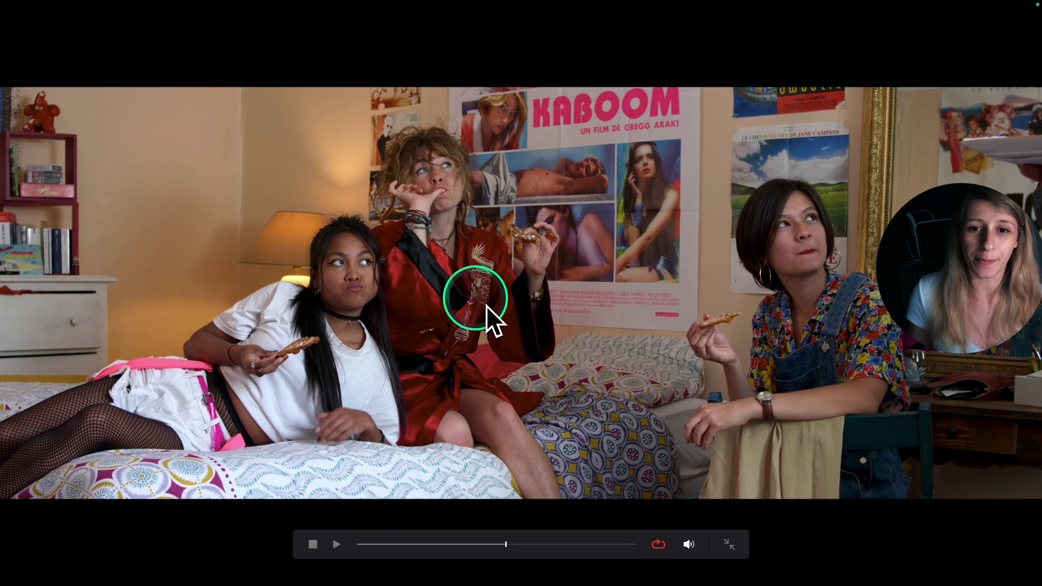
key("super+f")
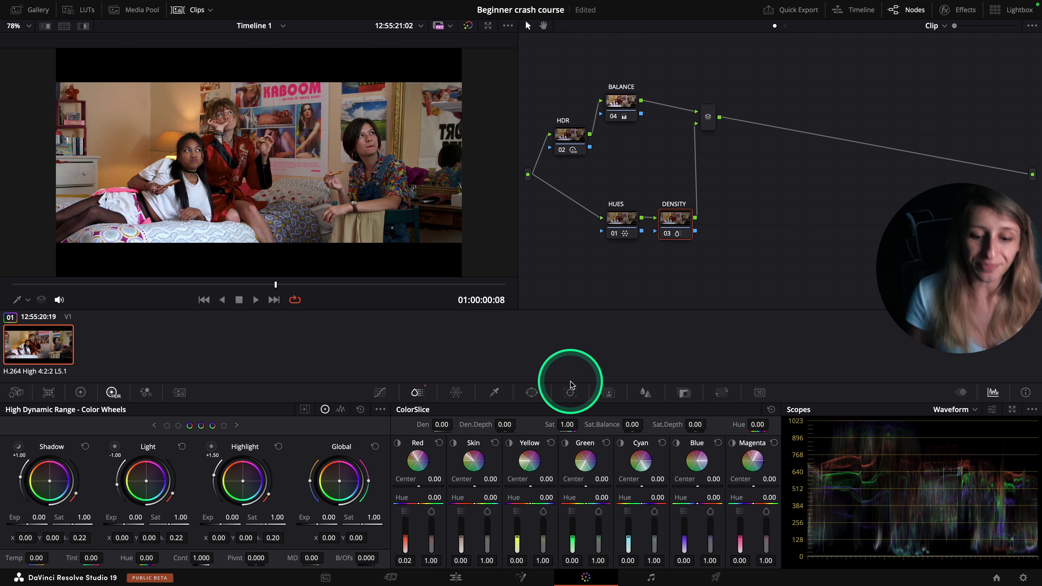
Raise the Skin saturation in ColorSlice to 1.09, comparing the result in full screen along the way.
left_click_drag(495, 539, 489, 541)
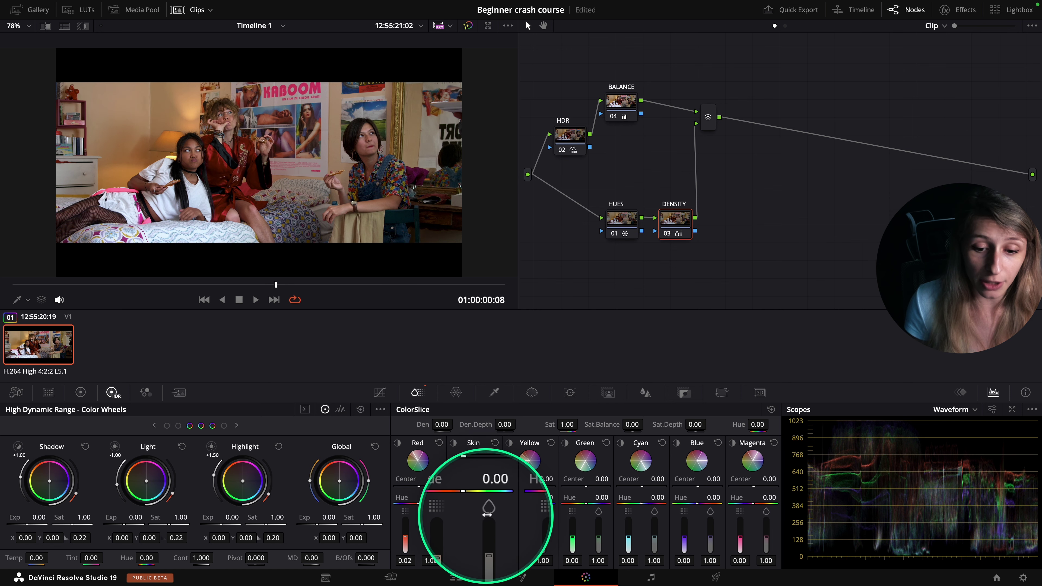
key("ctrl+f")
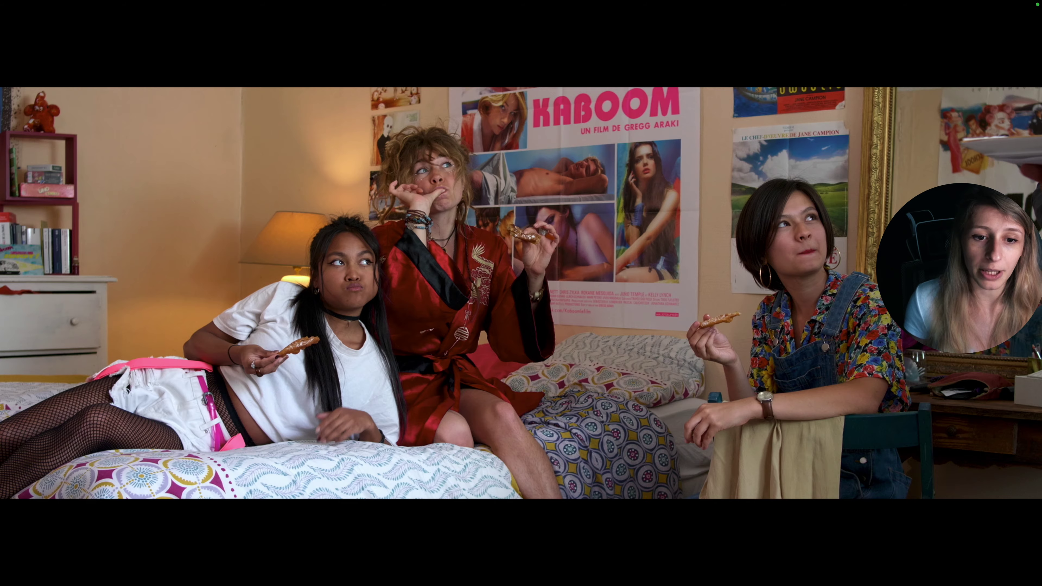
key("ctrl+f")
left_click_drag(487, 536, 487, 535)
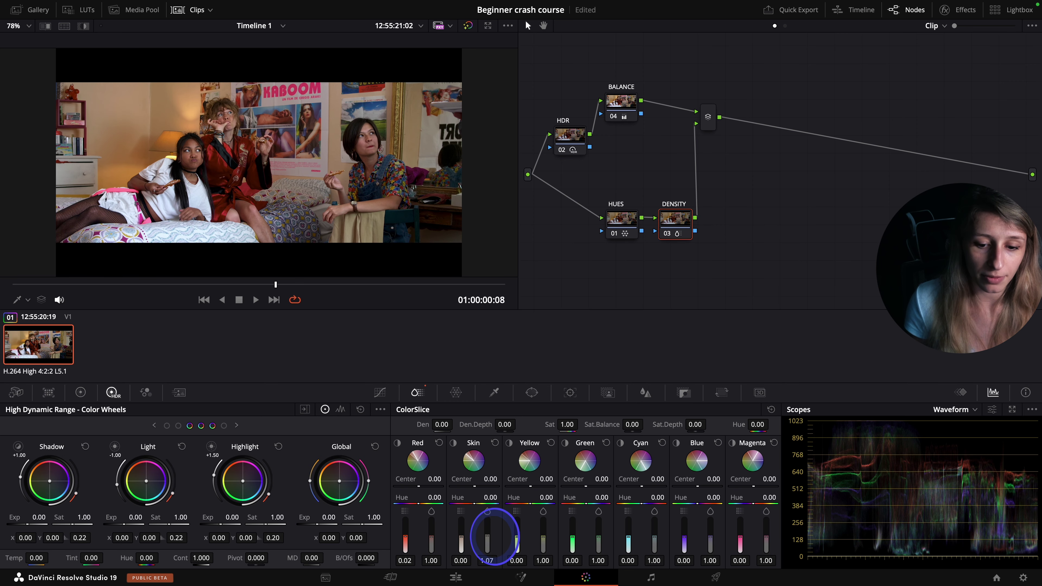
left_click(487, 535)
key("ctrl+f")
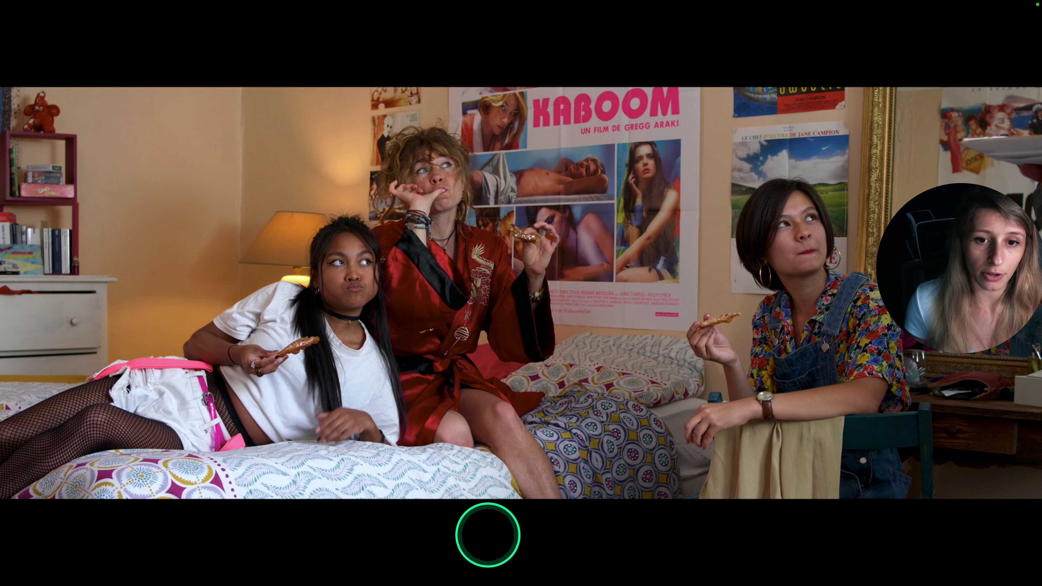
key("ctrl+f")
left_click(488, 535)
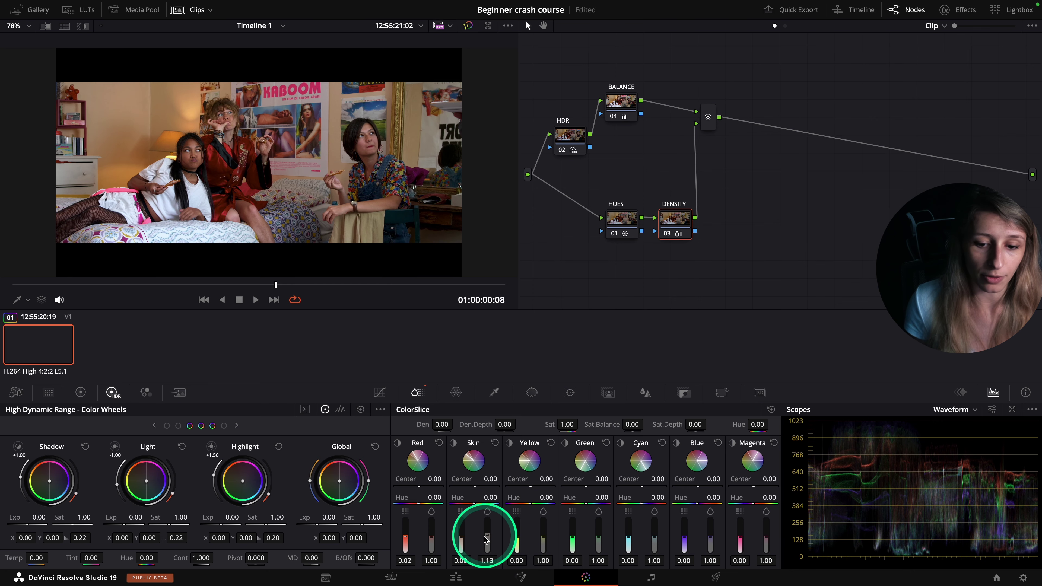
left_click_drag(492, 539, 492, 542)
left_click(529, 527)
key("ctrl+f")
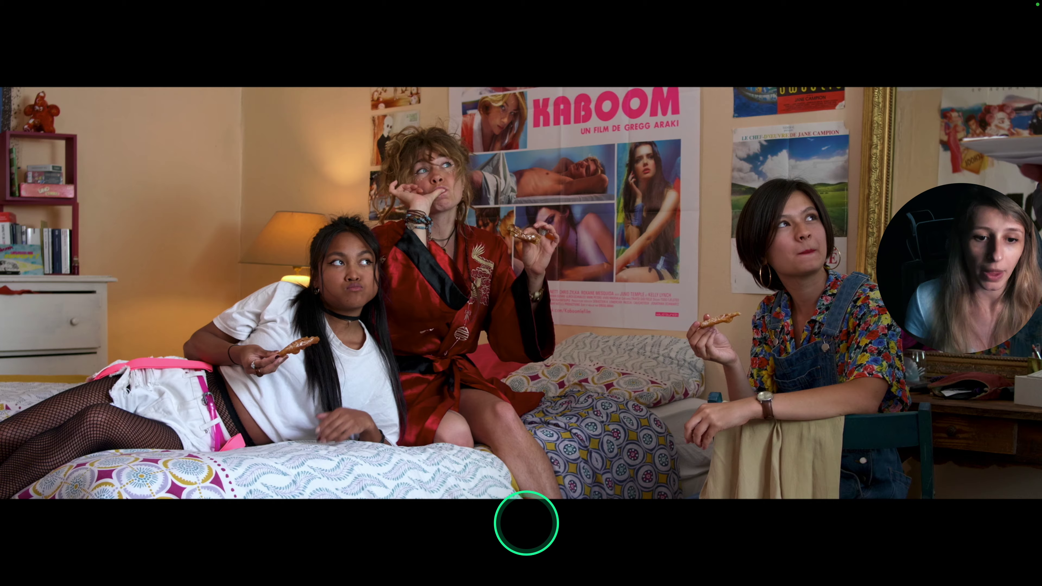
key("ctrl+f")
Lower the Skin density in ColorSlice to -0.32 and check the skin tones in full screen.
left_click(460, 545)
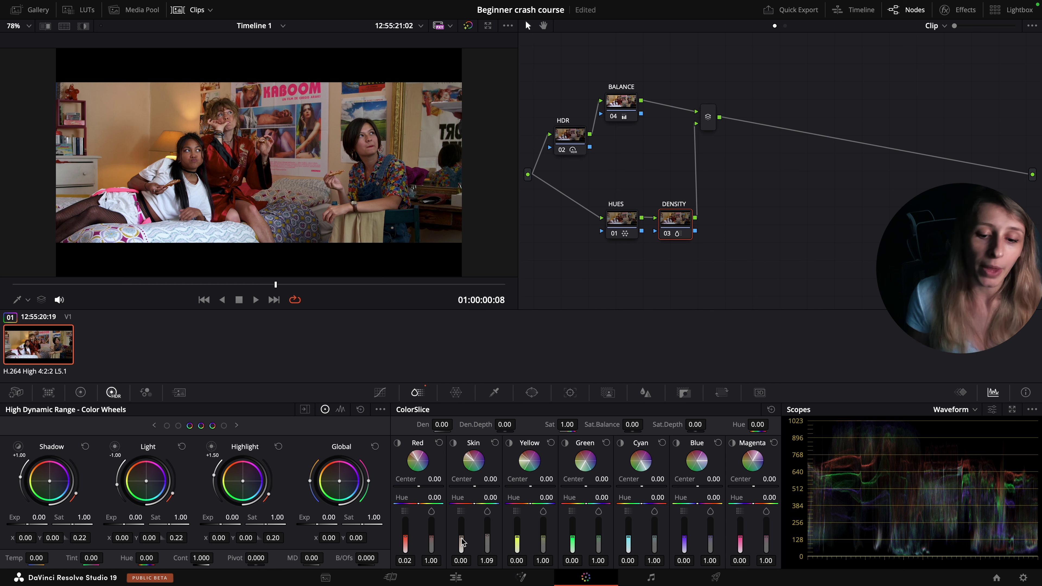
left_click(462, 541)
left_click_drag(461, 541, 462, 551)
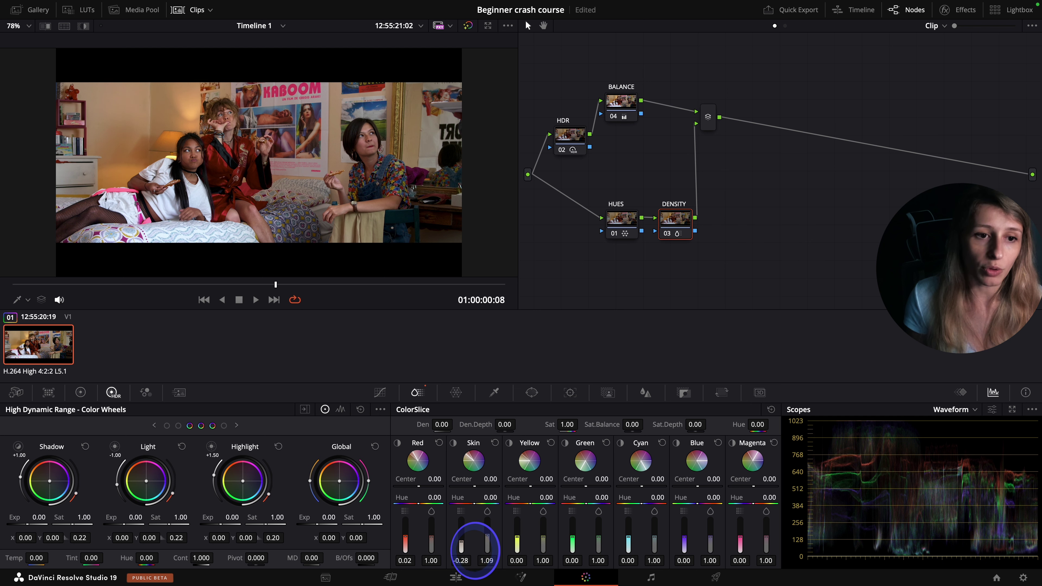
key("super+f")
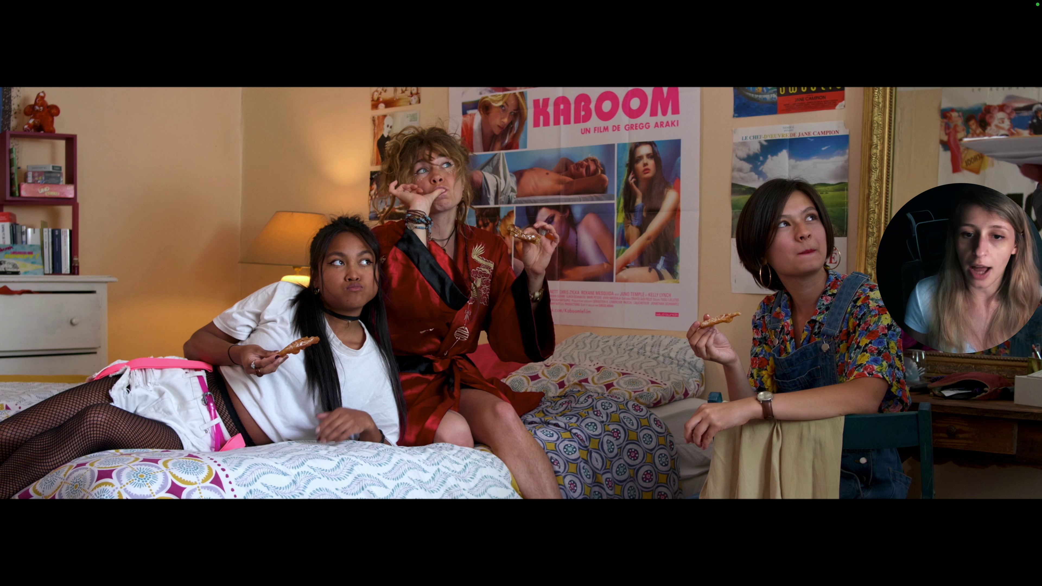
left_click(461, 541)
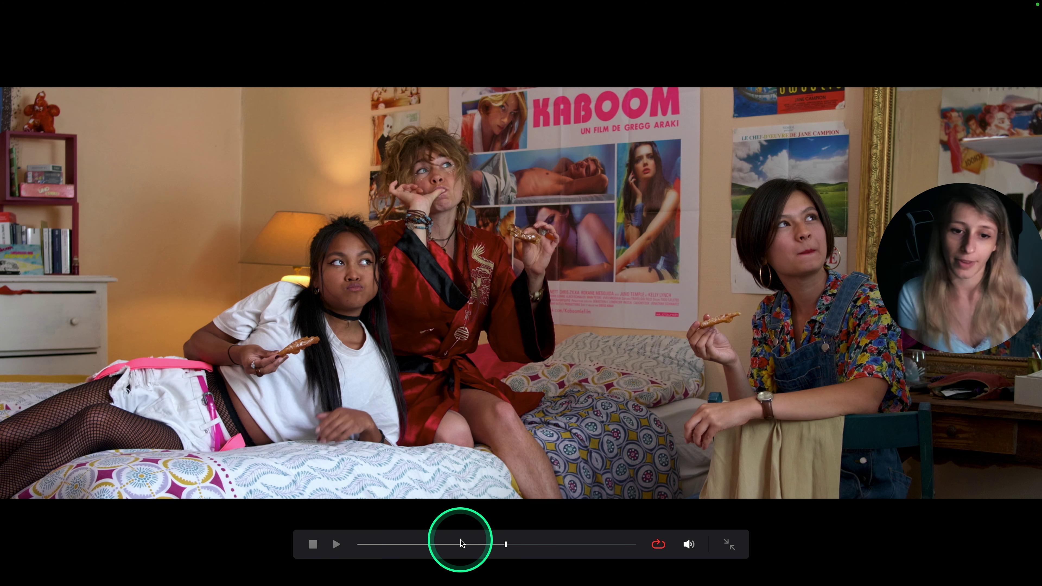
key("Escape")
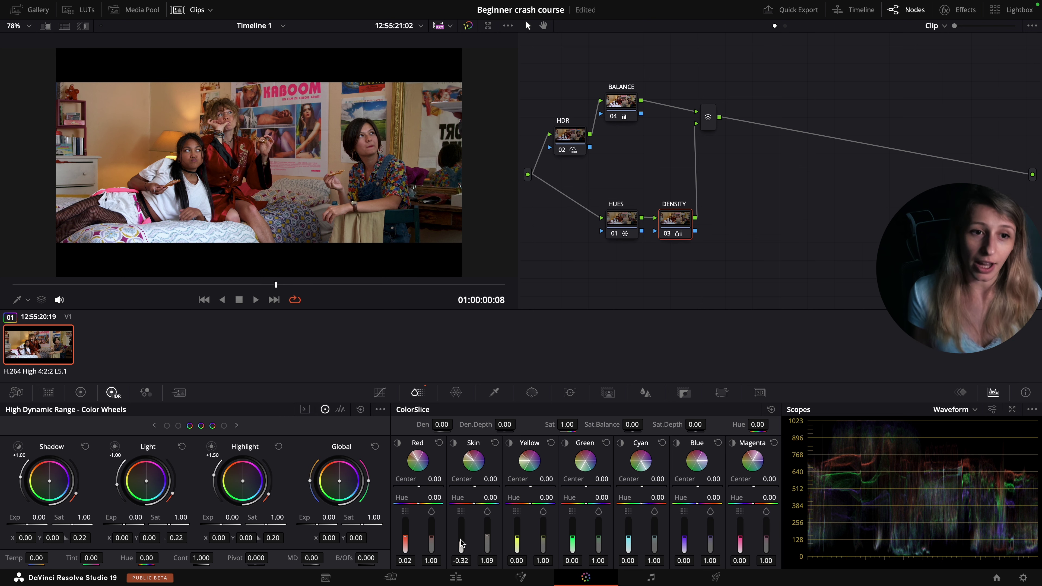
Add a serial node after the mixer node that joins the BALANCE and DENSITY branches.
left_click(714, 118)
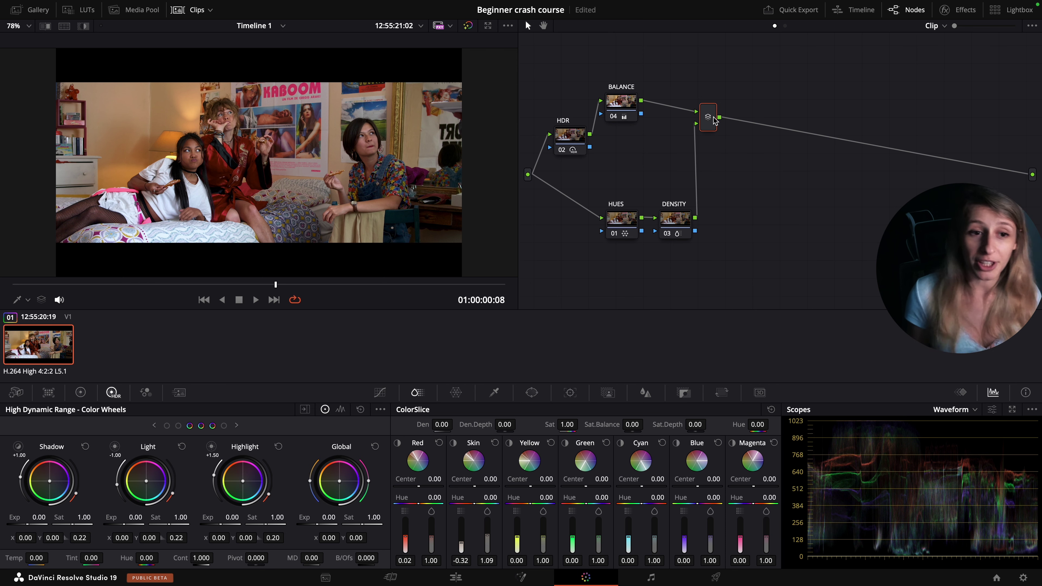
key("alt+s")
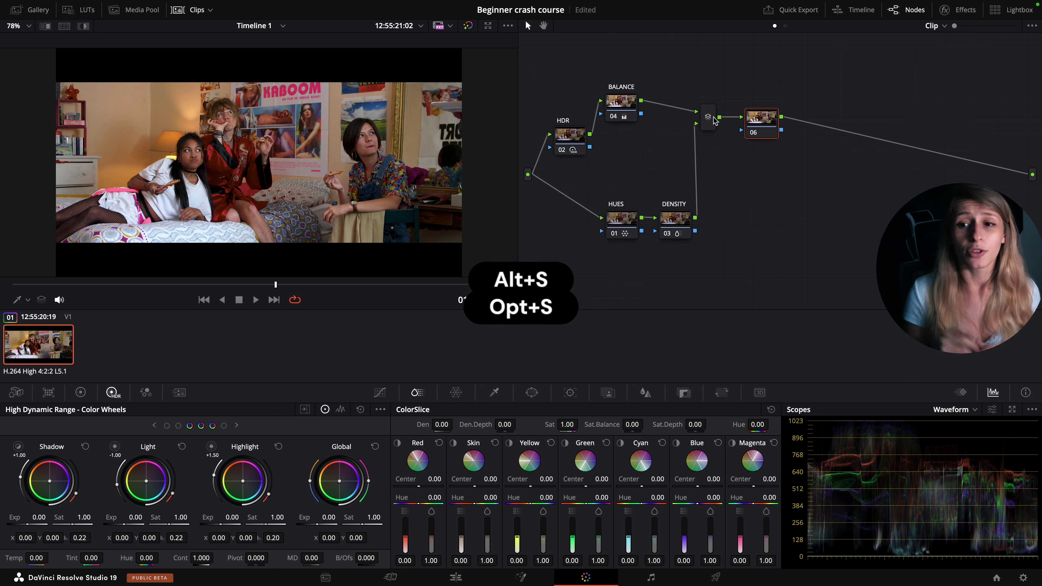